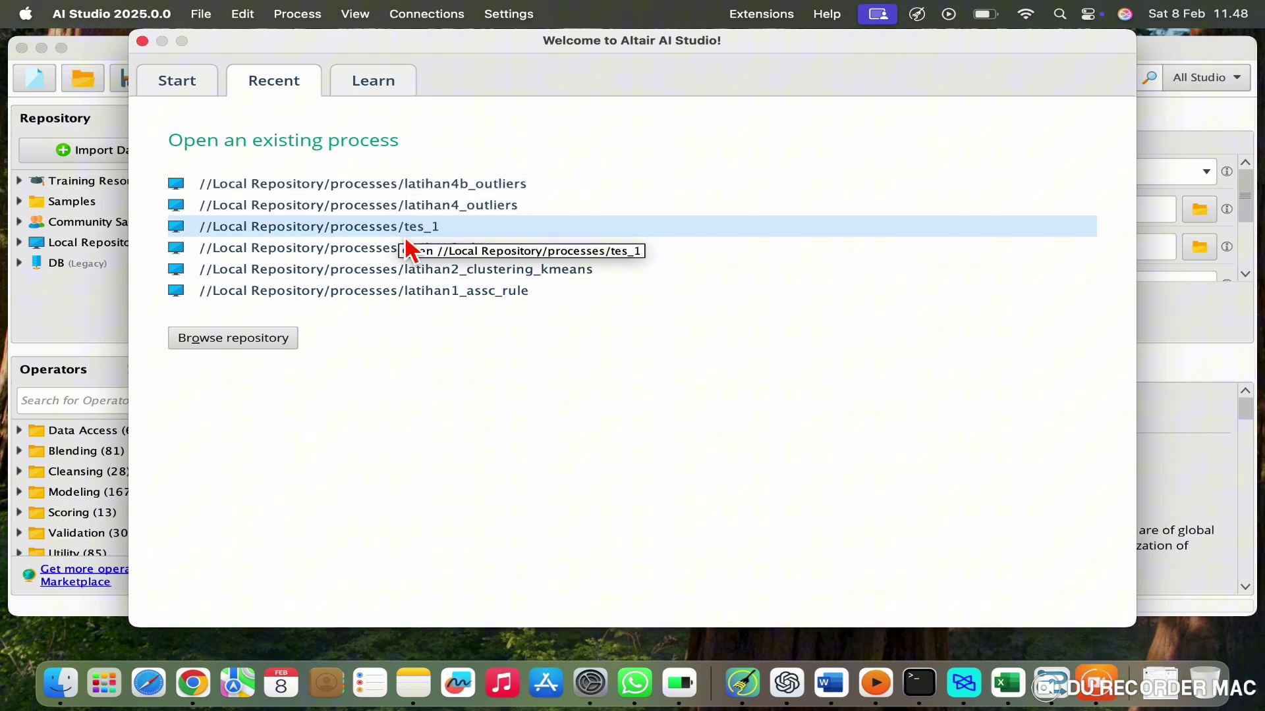
Run the k-means process and show its five-cluster model as a graph
click(428, 270)
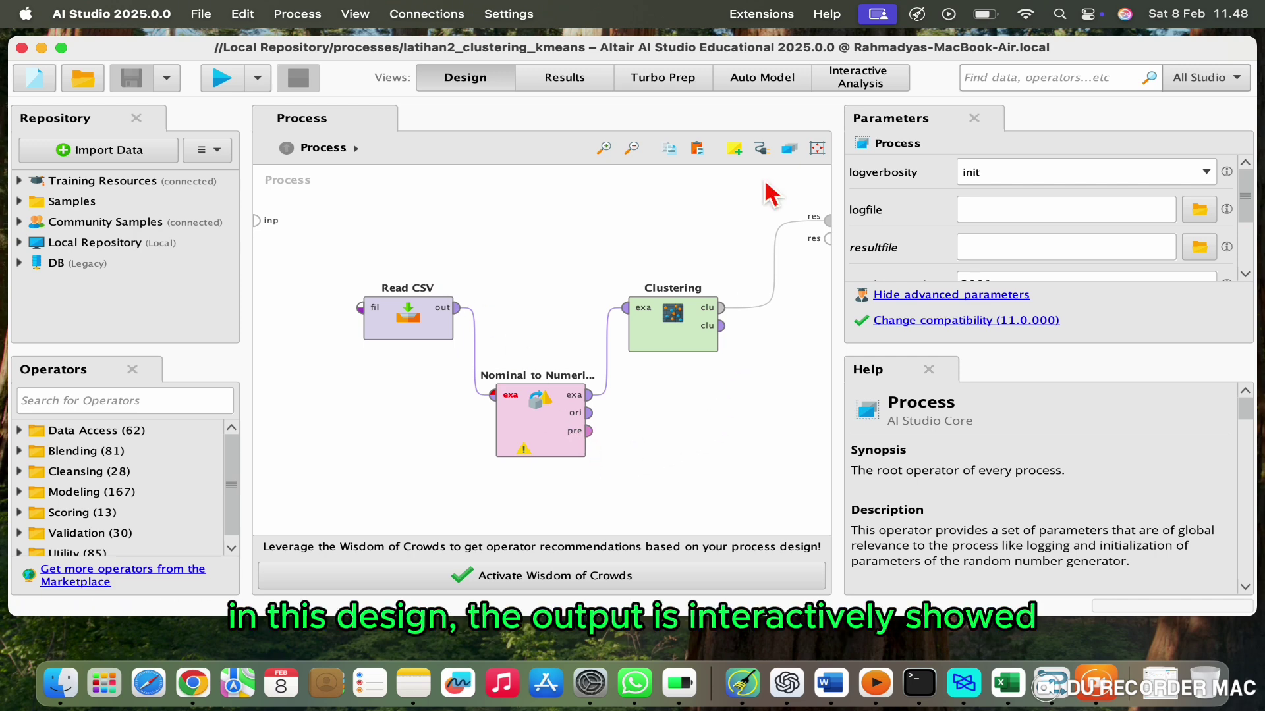
click(222, 79)
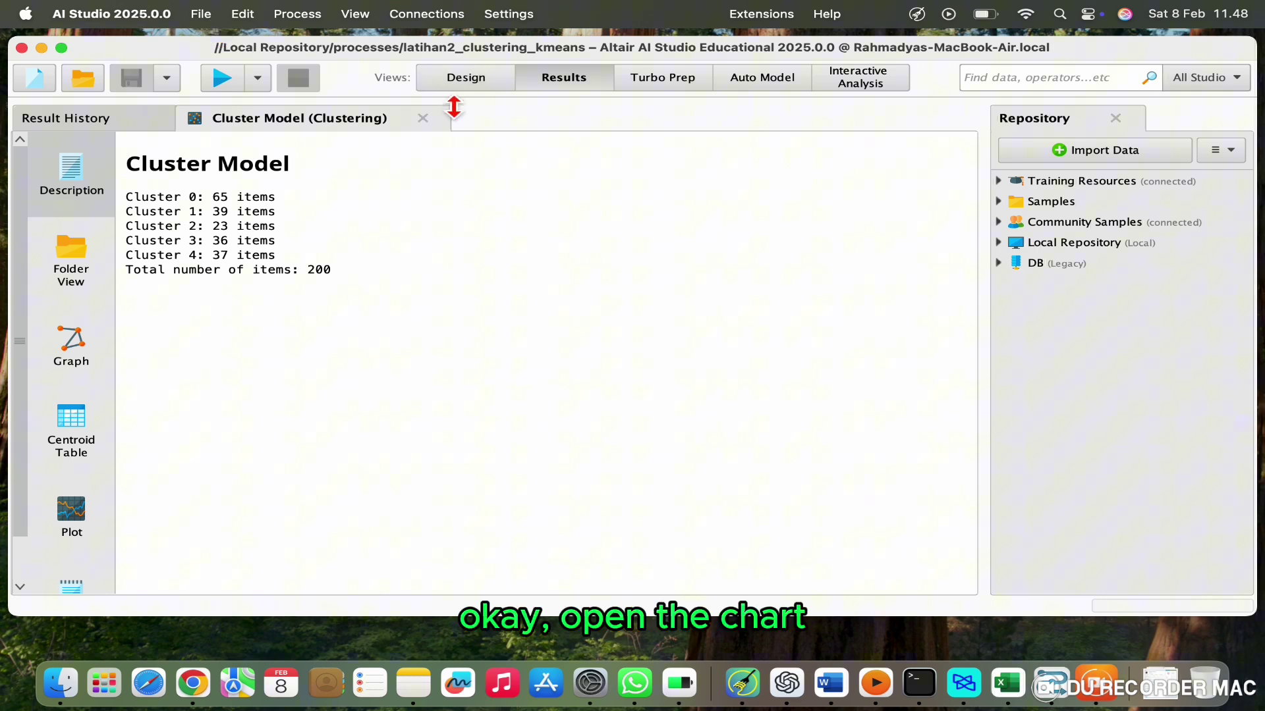
click(70, 346)
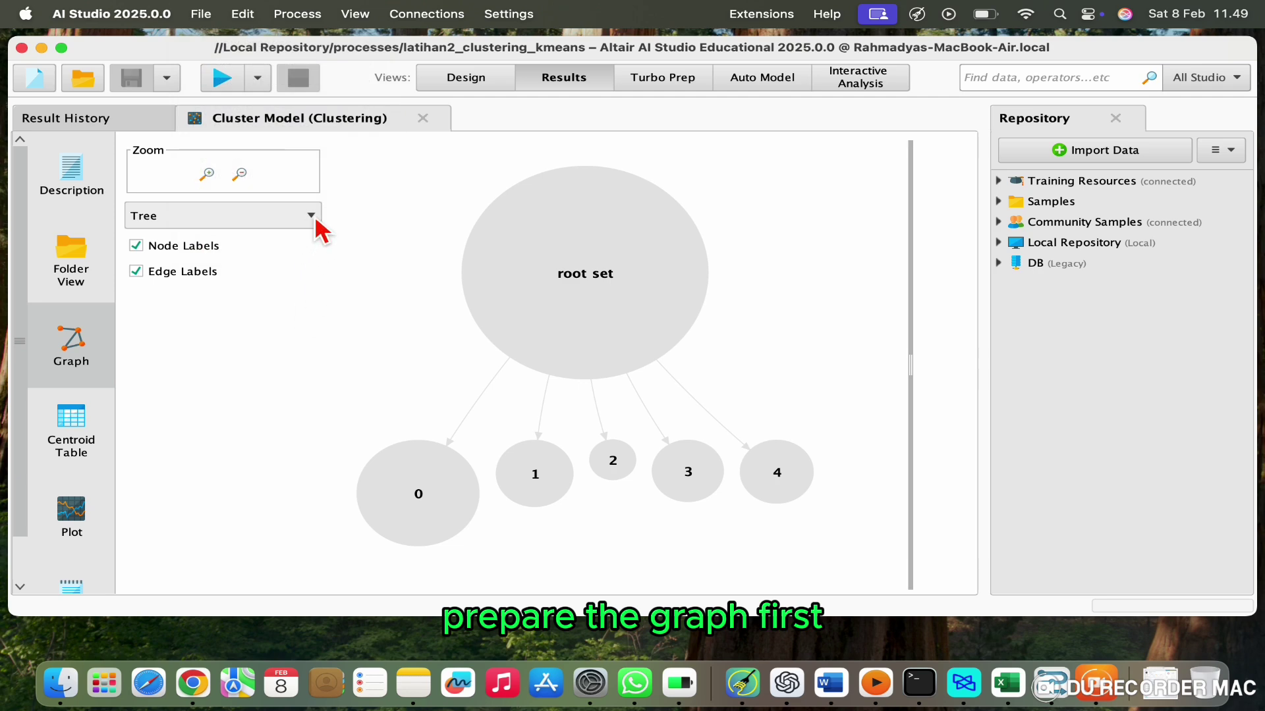
Switch the cluster graph to the Circle layout and drag the root set node into place
click(312, 216)
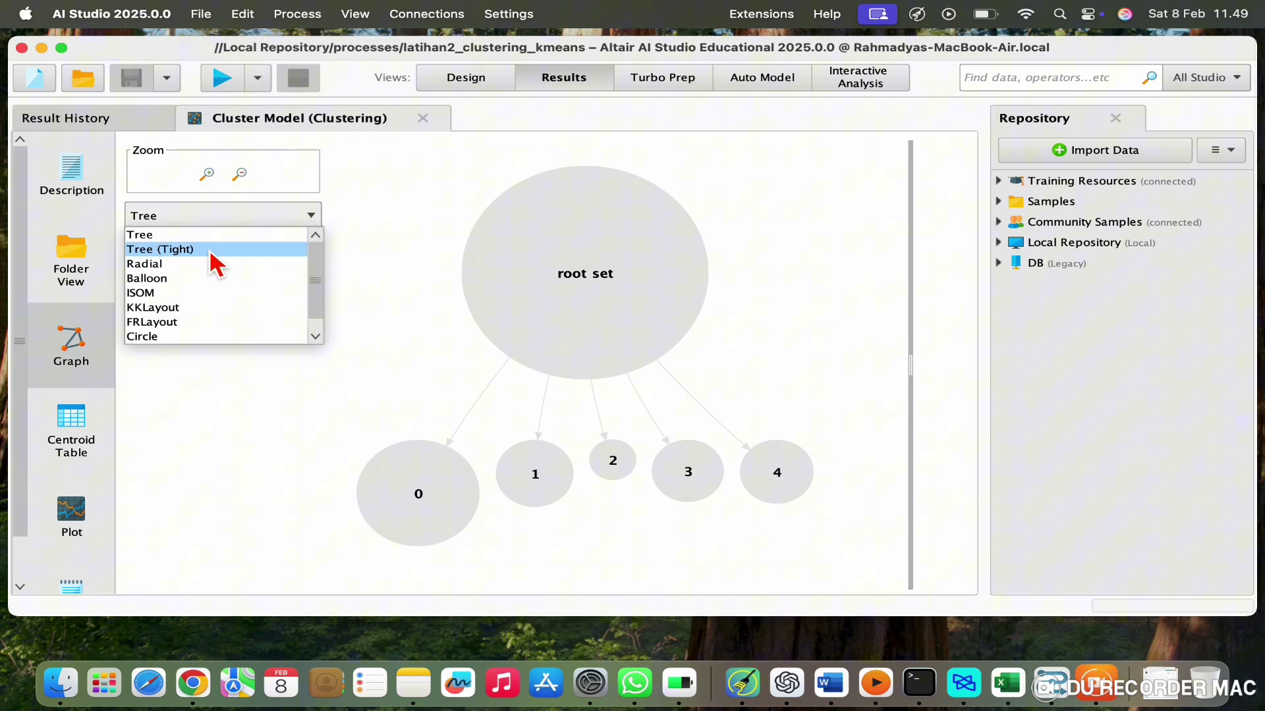
click(175, 338)
mouse_move(811, 371)
mouse_down()
mouse_move(538, 361)
mouse_move(569, 361)
mouse_up()
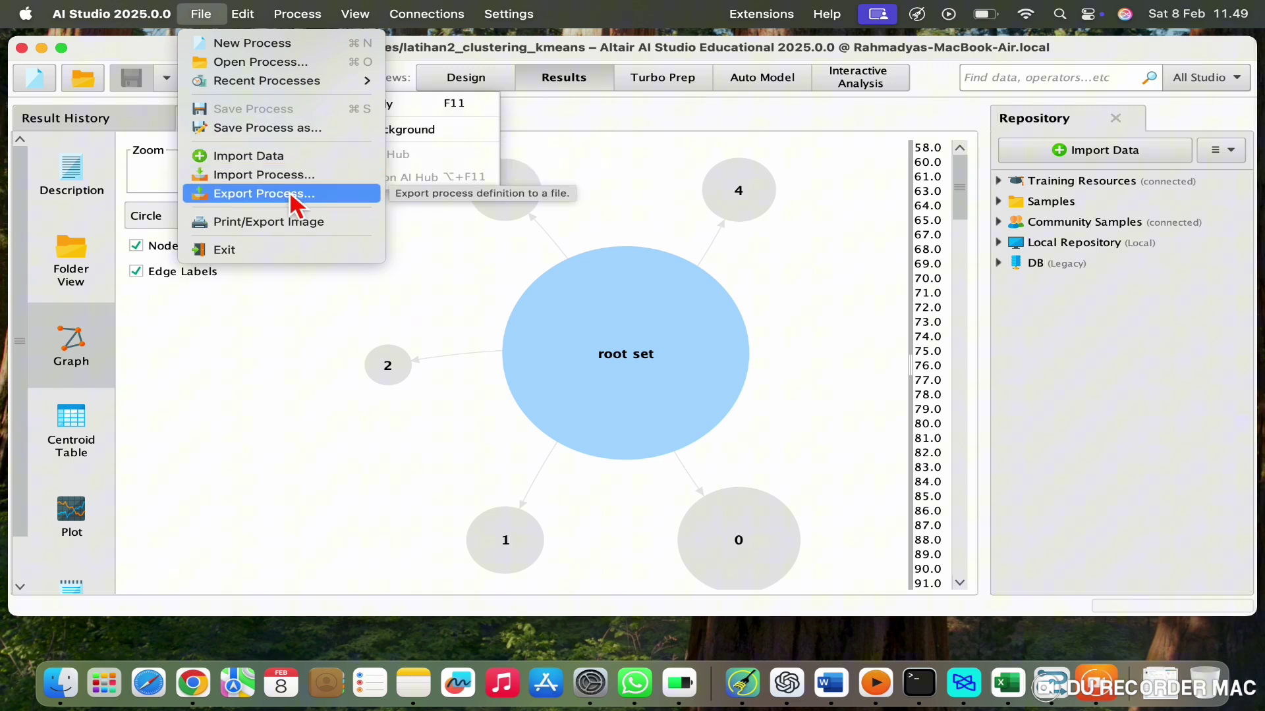
Save the circle graph through Print/Export Image as a JPEG named cluster_result in Downloads
click(268, 222)
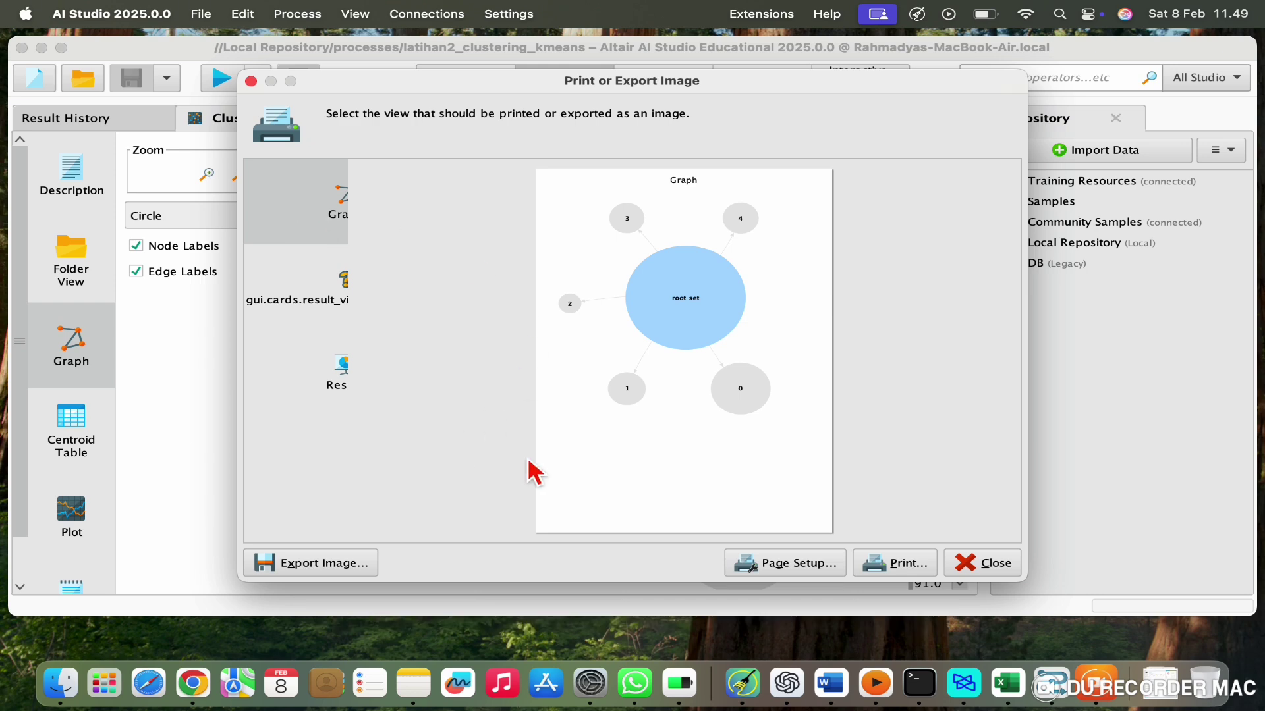
click(324, 563)
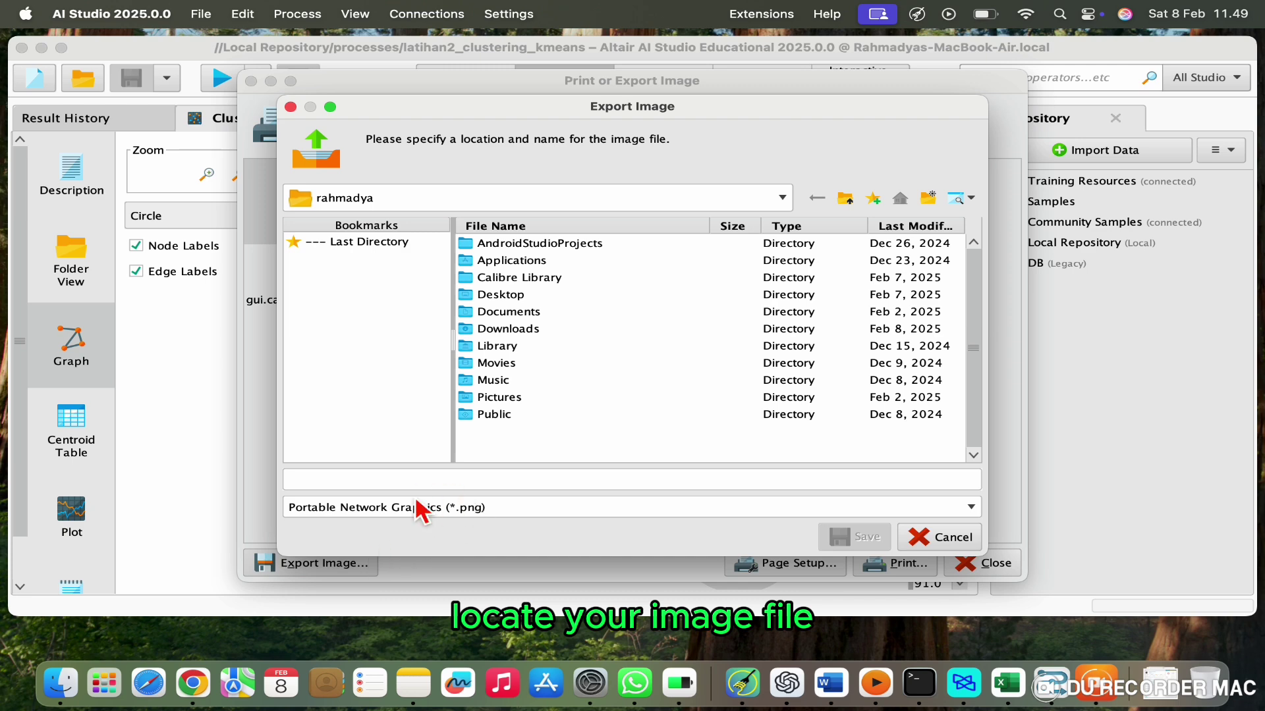
click(541, 510)
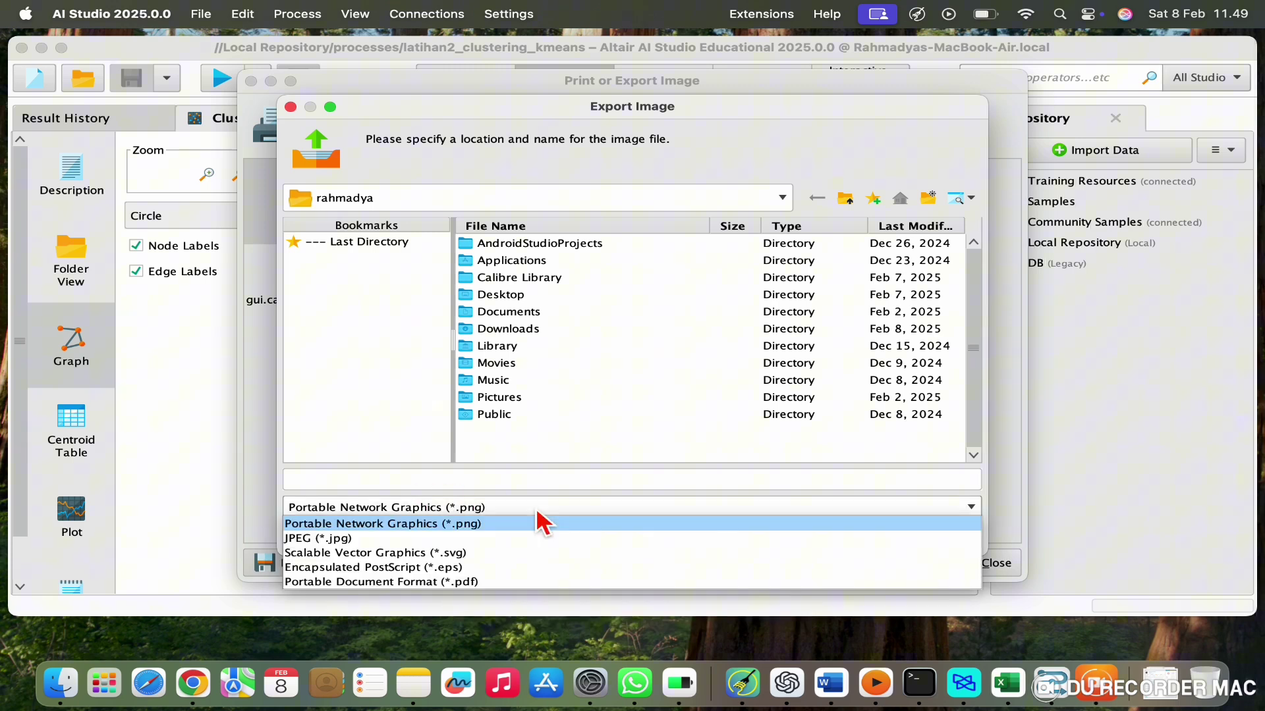
click(490, 542)
double_click(557, 328)
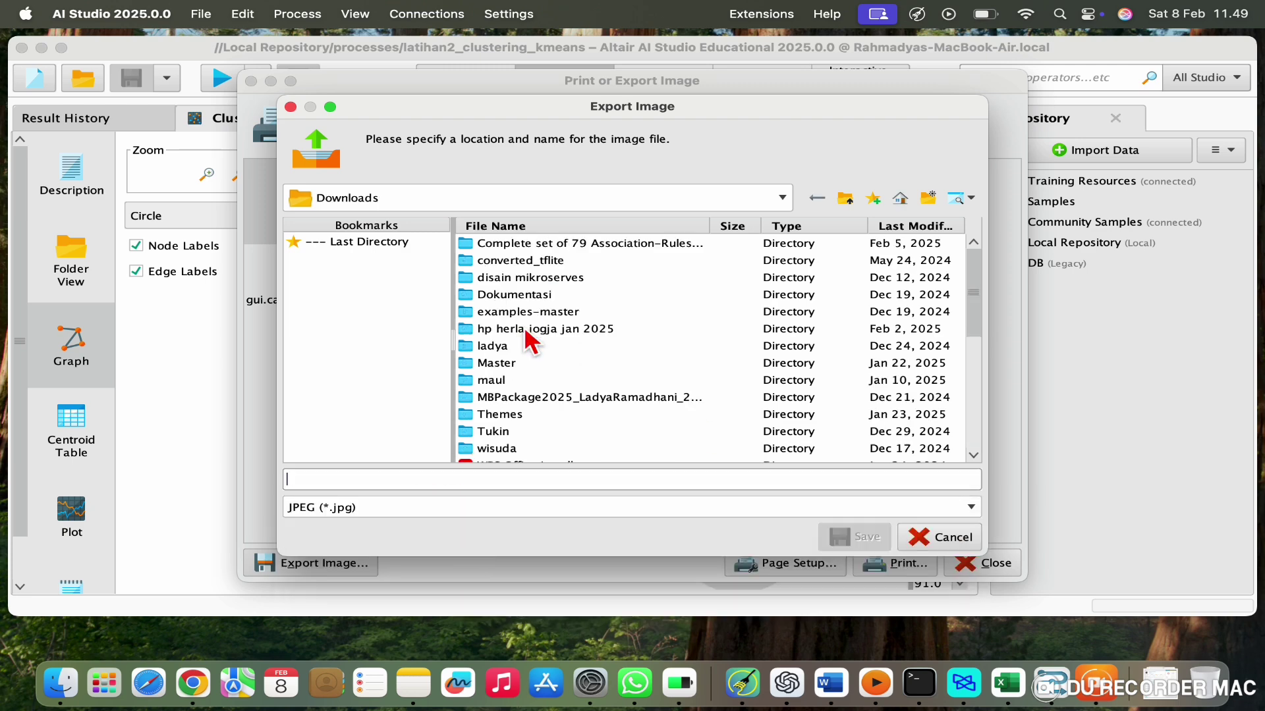
click(486, 481)
text(cluster_result)
key(Return)
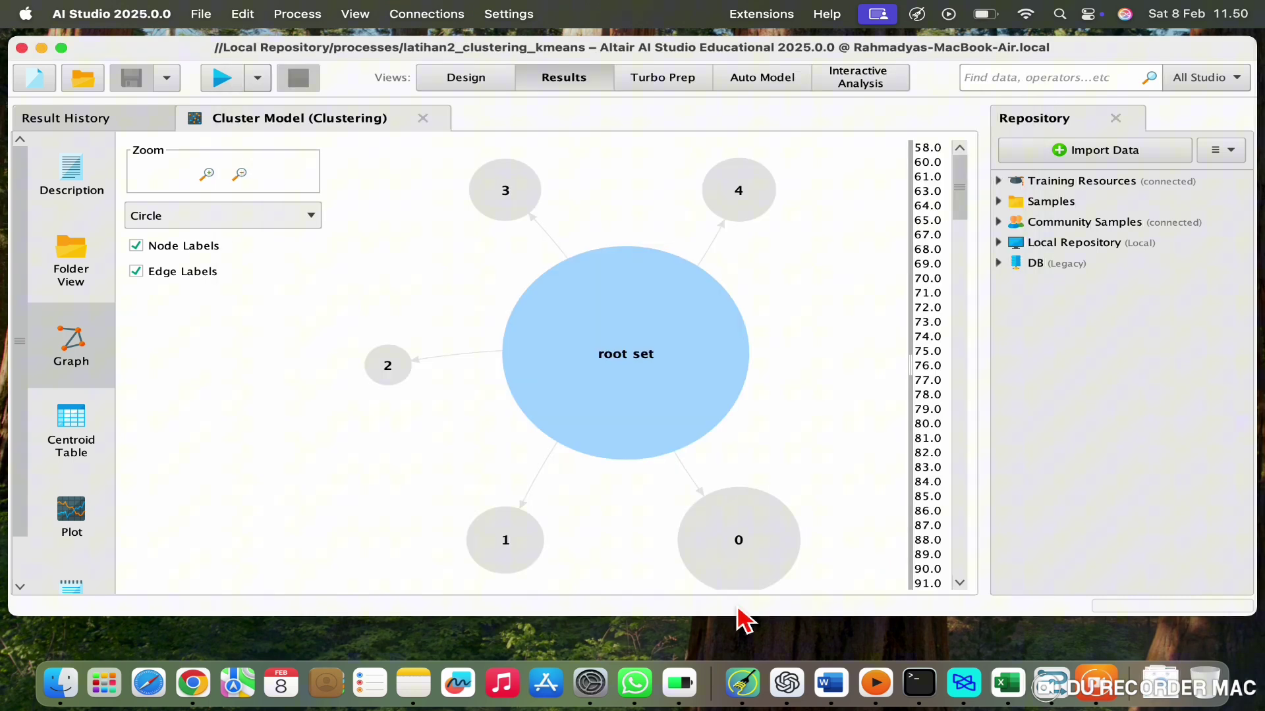
Create a blank Word document headed 'Classification result:'
click(831, 683)
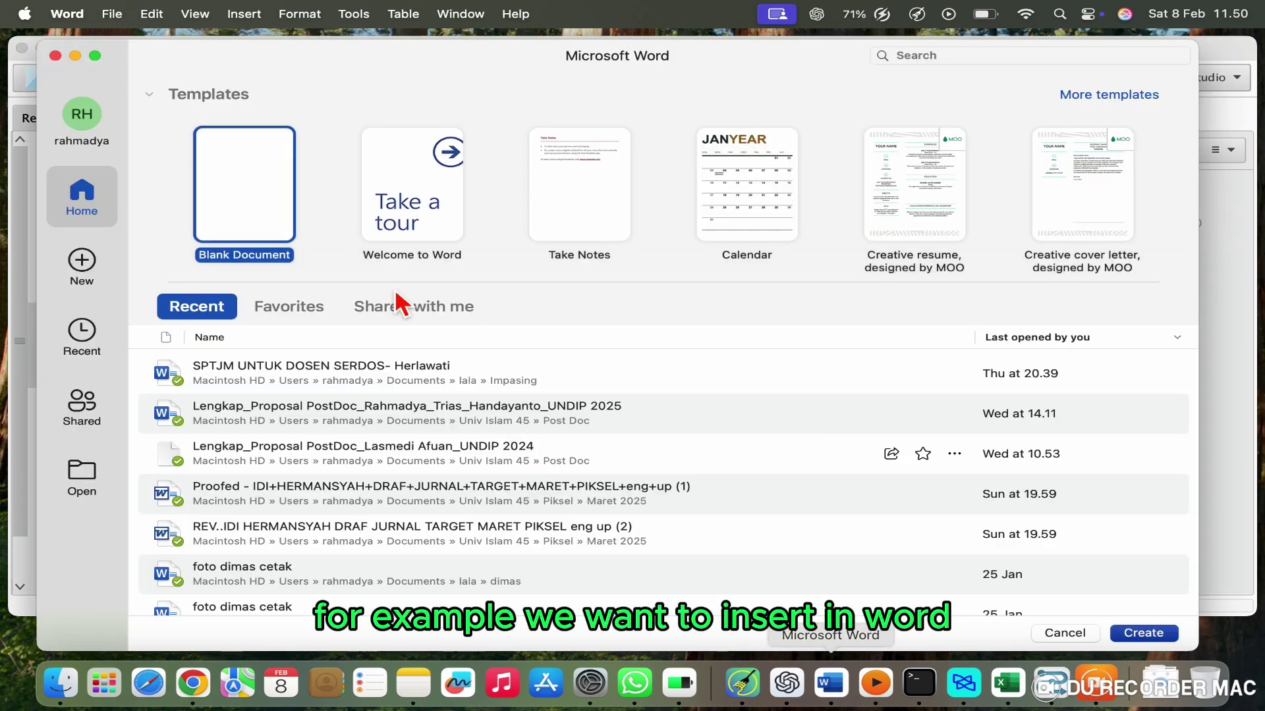
double_click(244, 185)
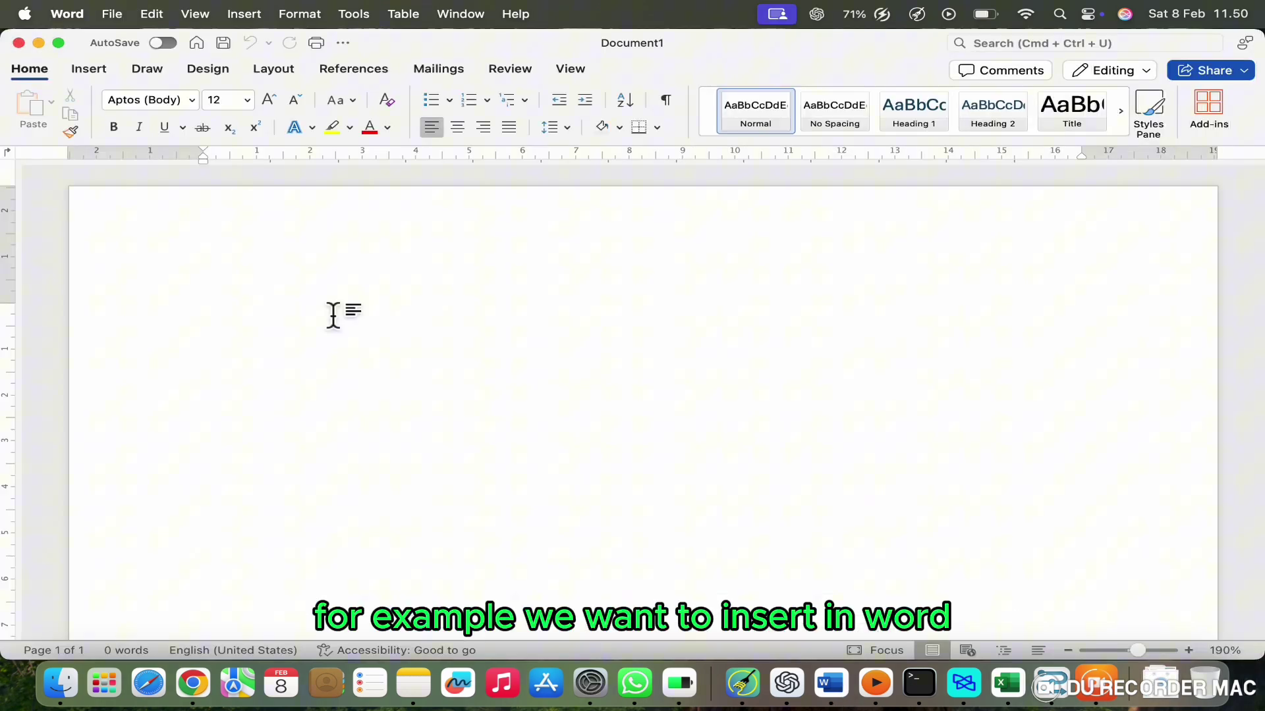
text(Classification result)
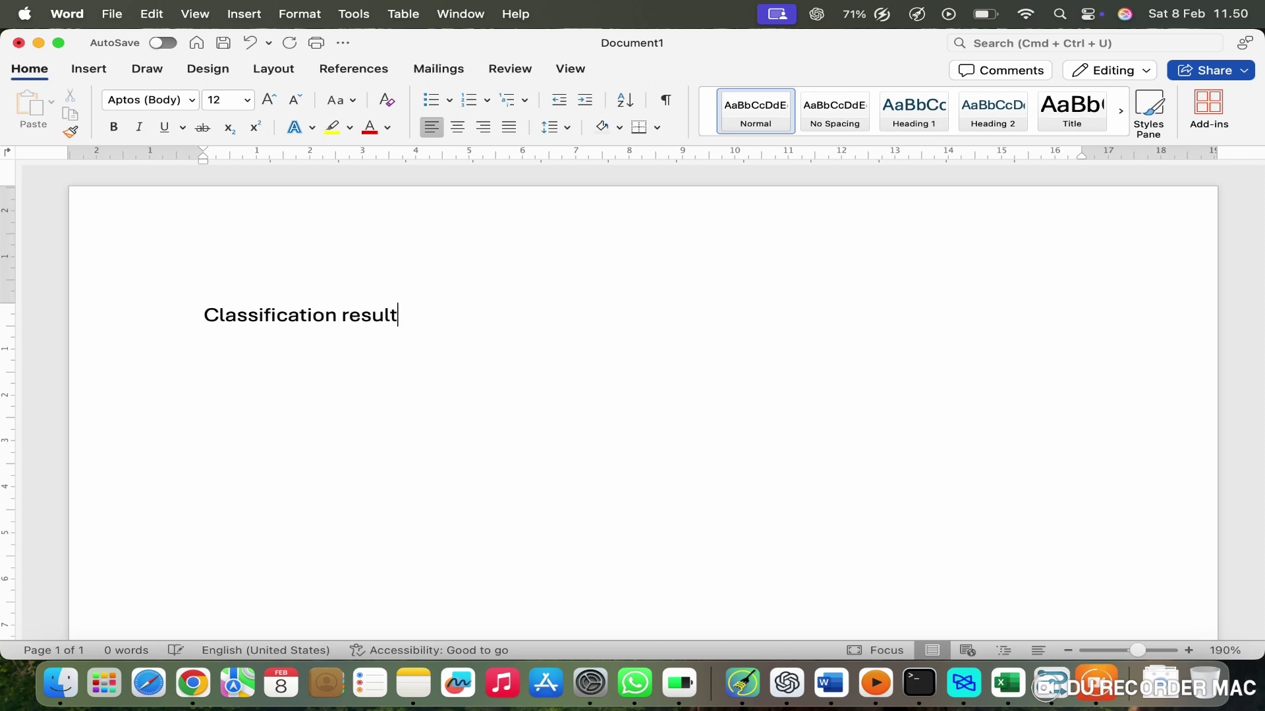
text(:)
key(Return)
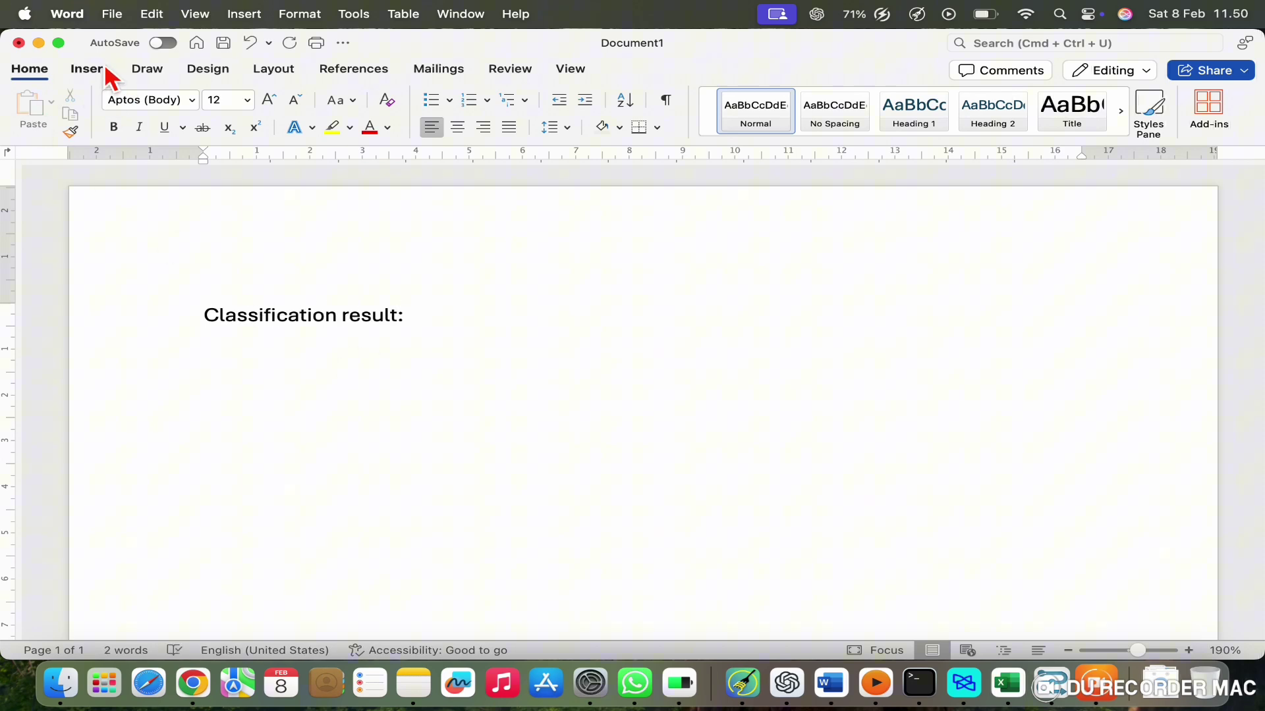
Insert cluster_result.jpg from Downloads below the heading, then return to AI Studio
click(88, 69)
click(231, 109)
click(257, 149)
click(251, 203)
double_click(458, 180)
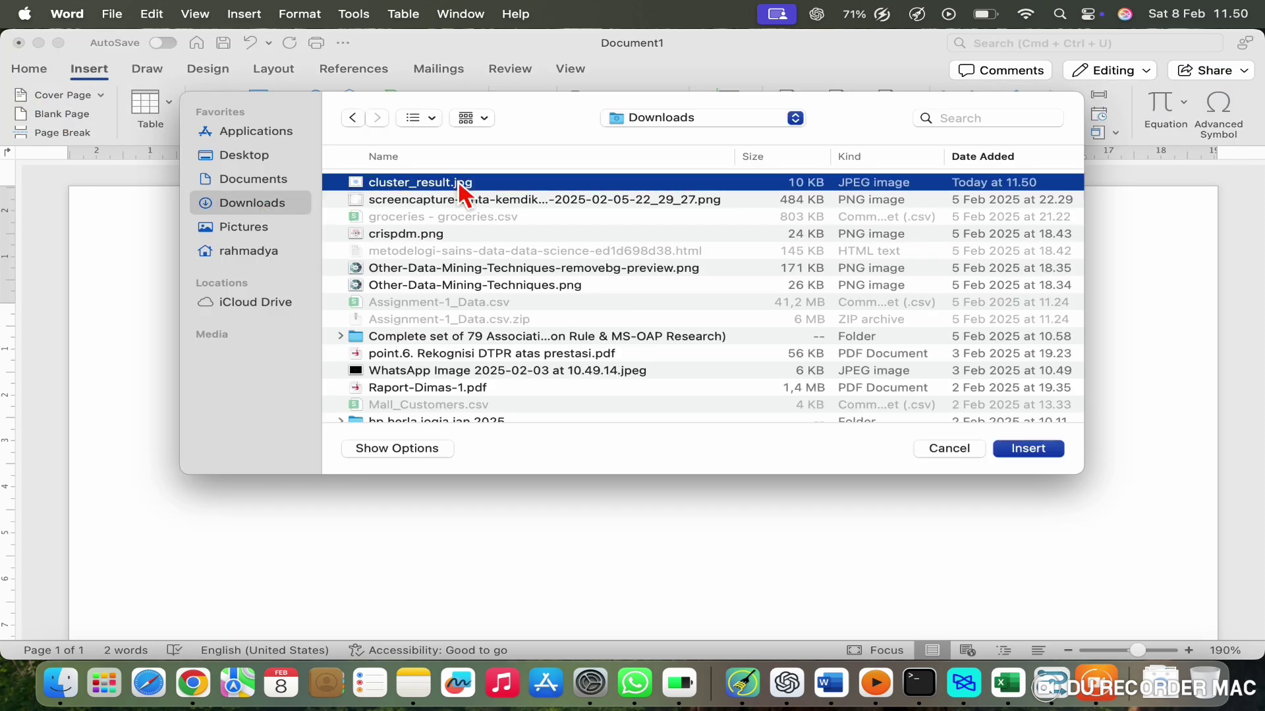
scroll(783, 510, down, 5)
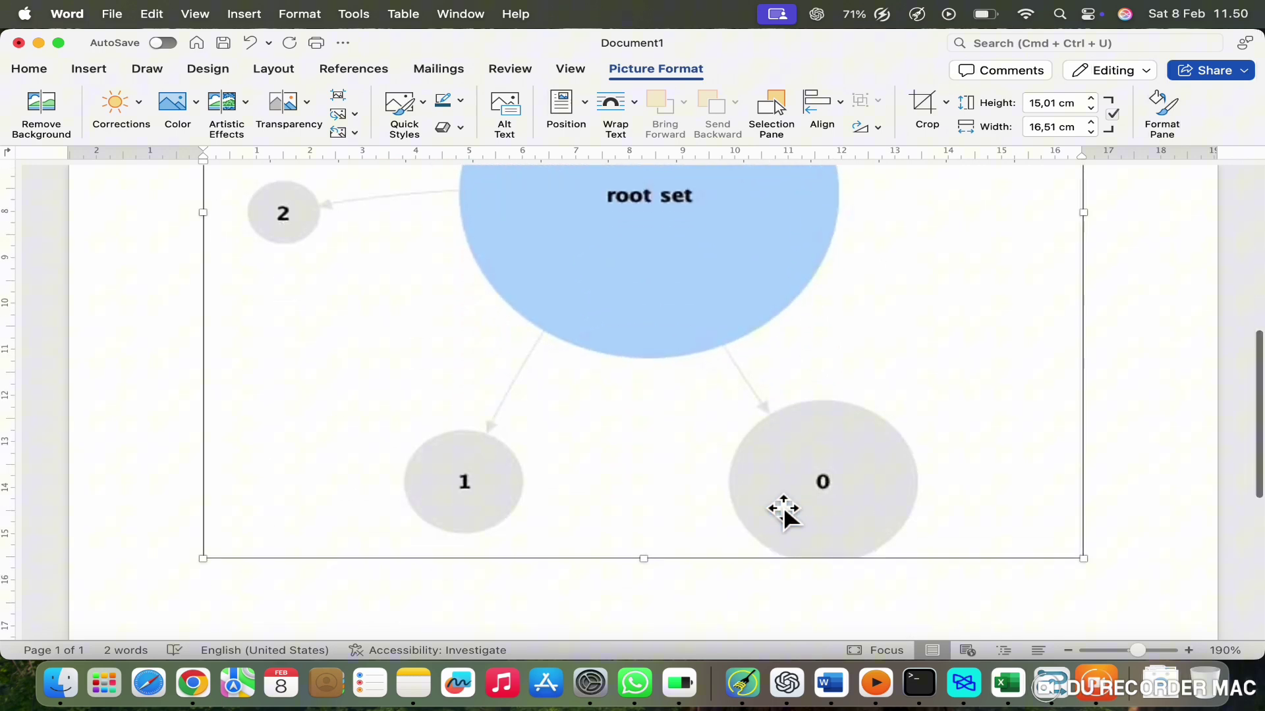
scroll(783, 511, down, 3)
key(shift+Left)
scroll(619, 568, up, 5)
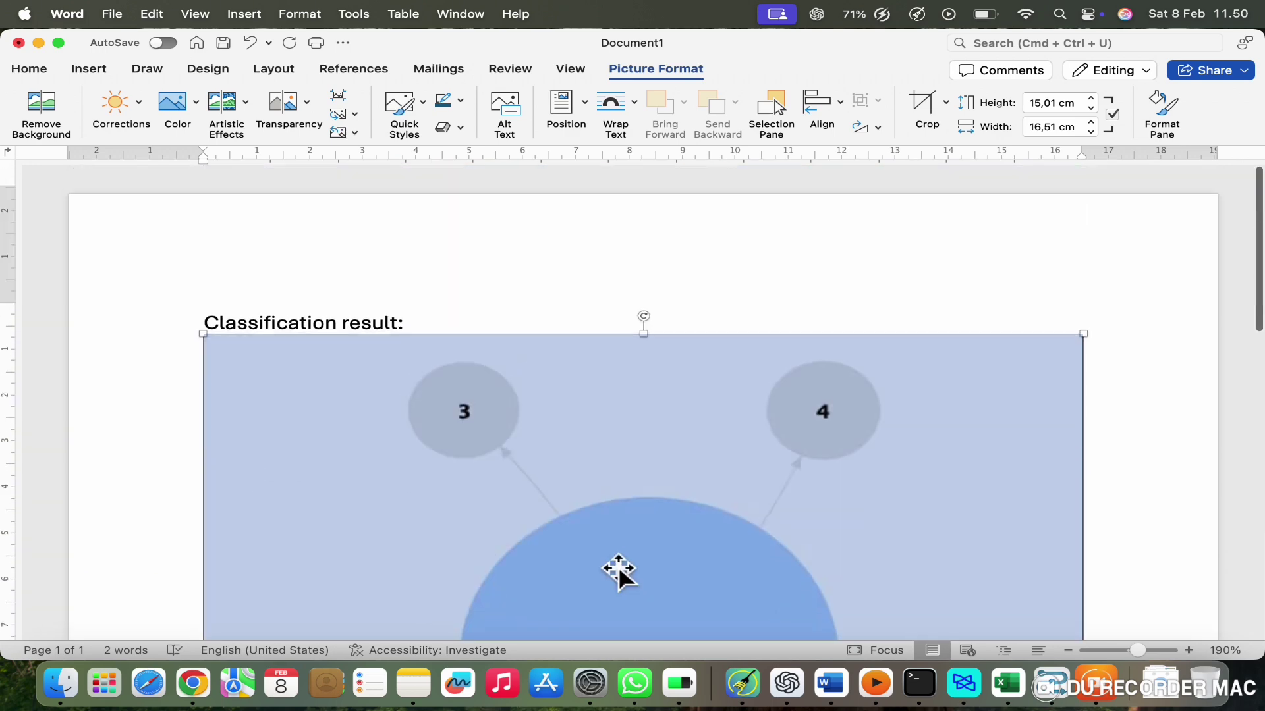
scroll(618, 567, down, 2)
key(super+Tab)
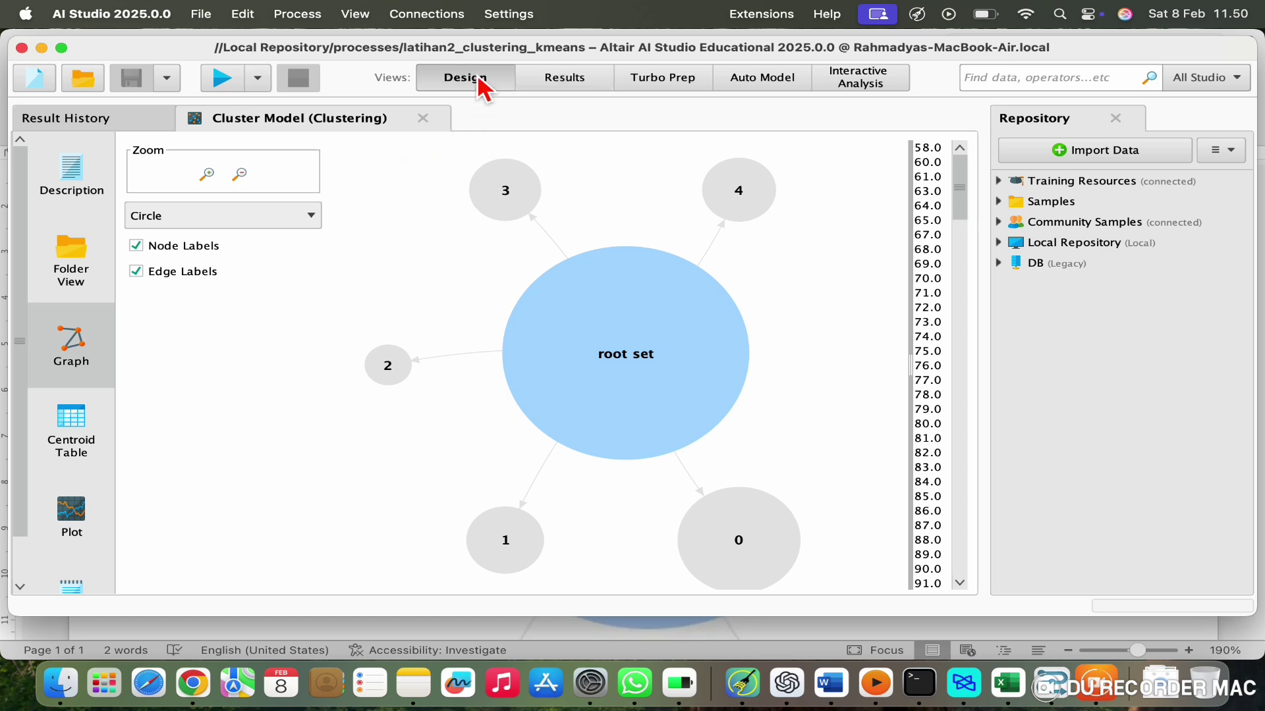
Place a Write CSV operator beside the Clustering operator and try wiring them together
click(482, 87)
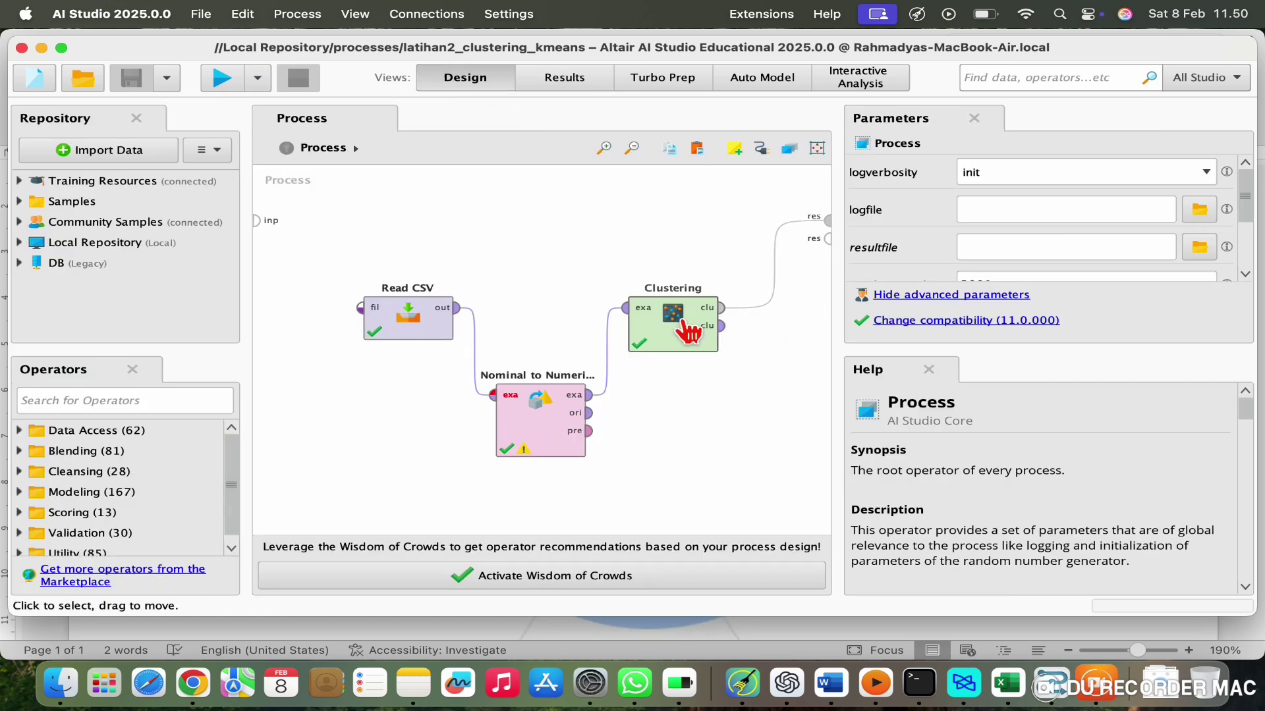
drag(689, 331, 622, 244)
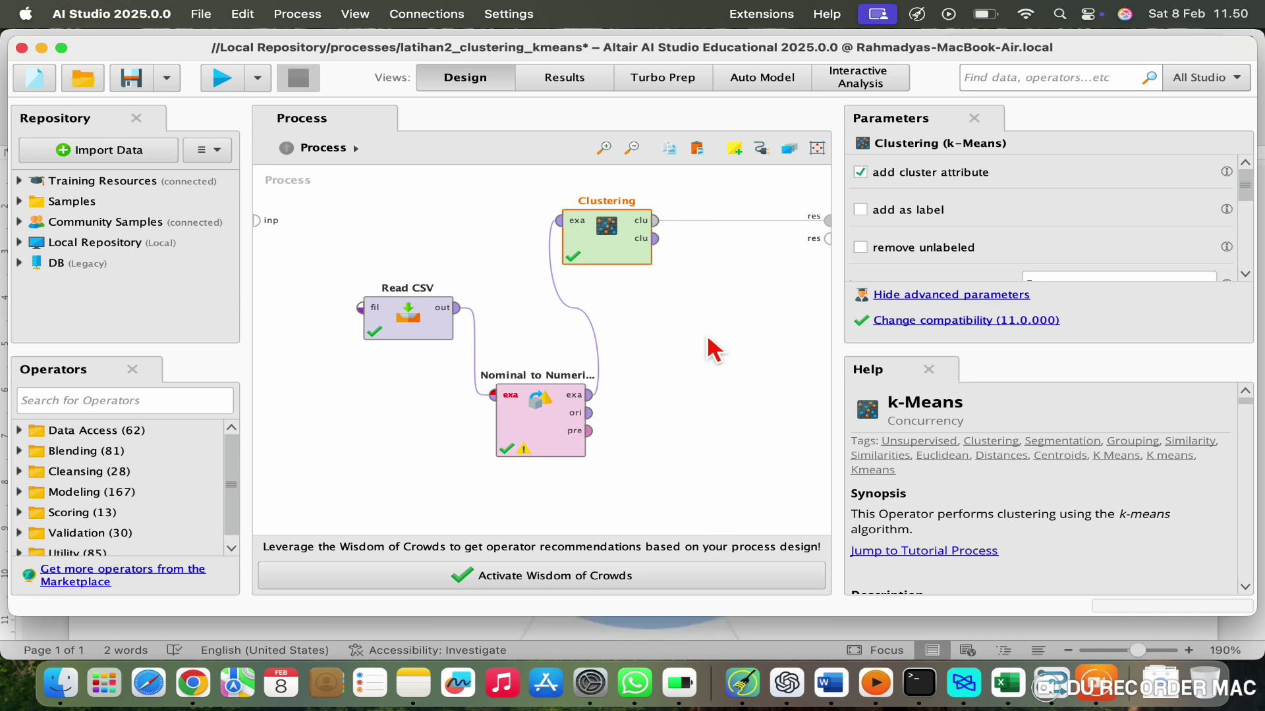
click(125, 400)
text(write)
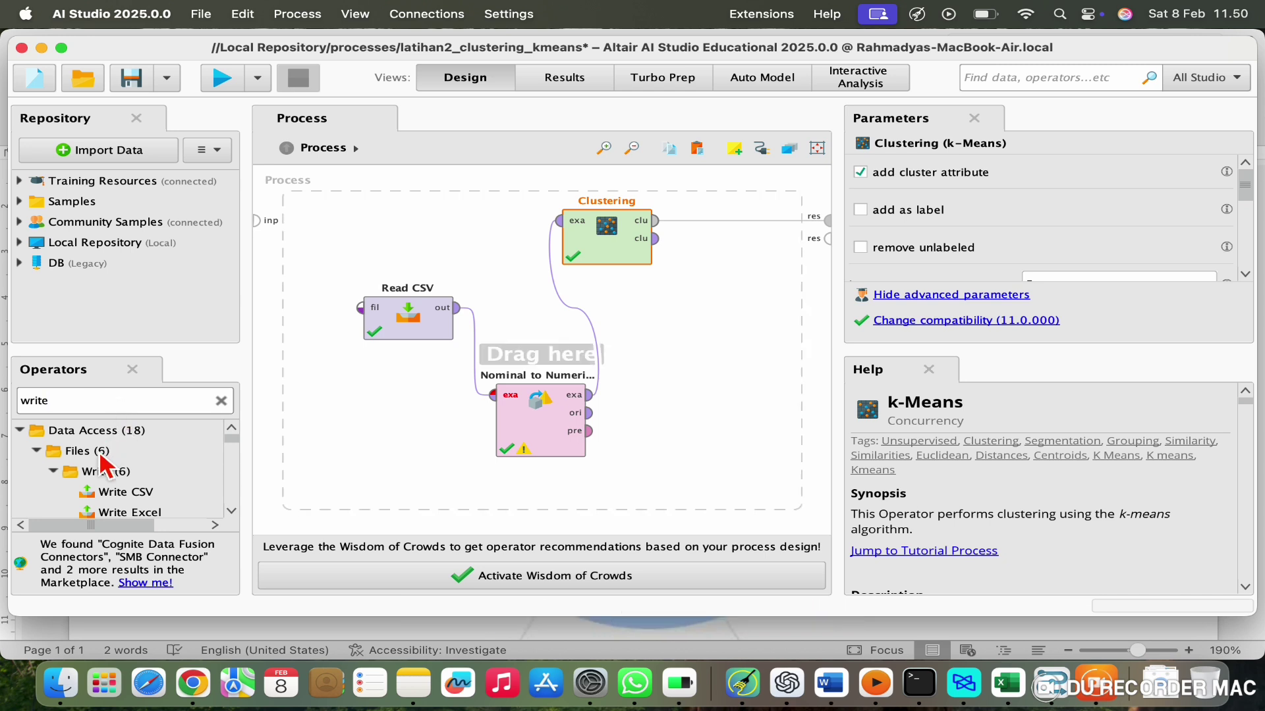
click(127, 492)
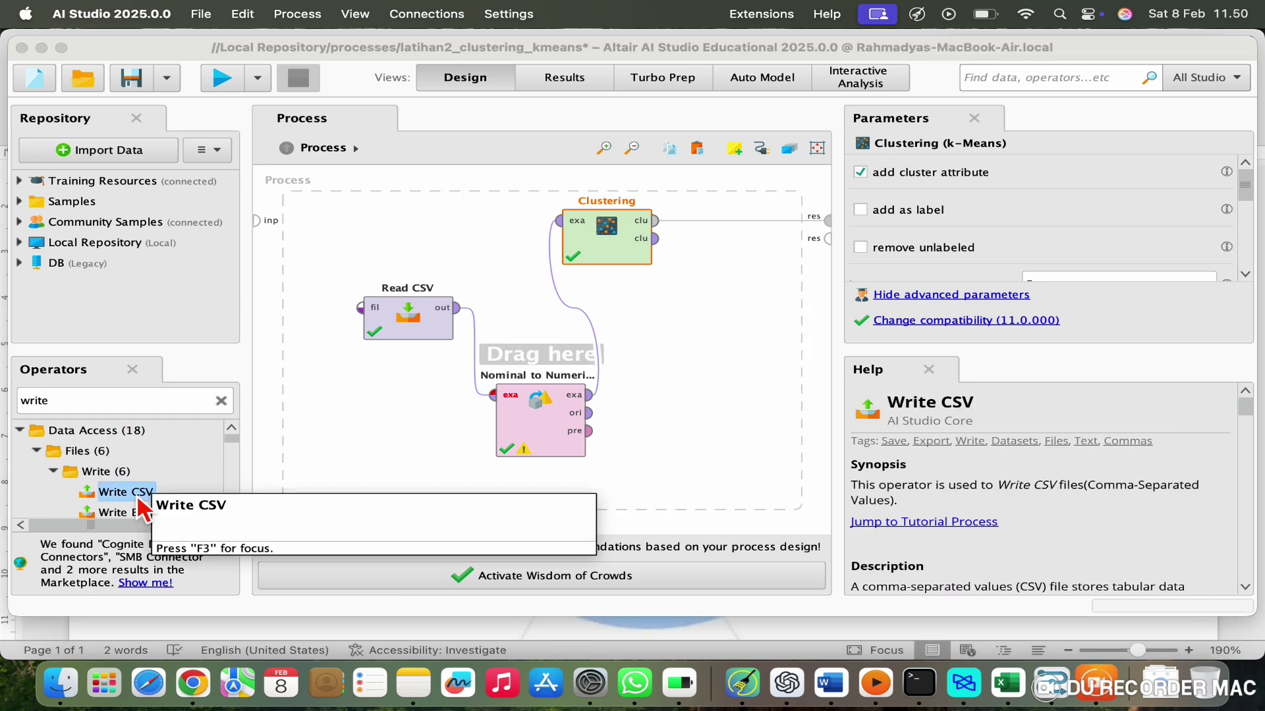
drag(126, 492, 751, 365)
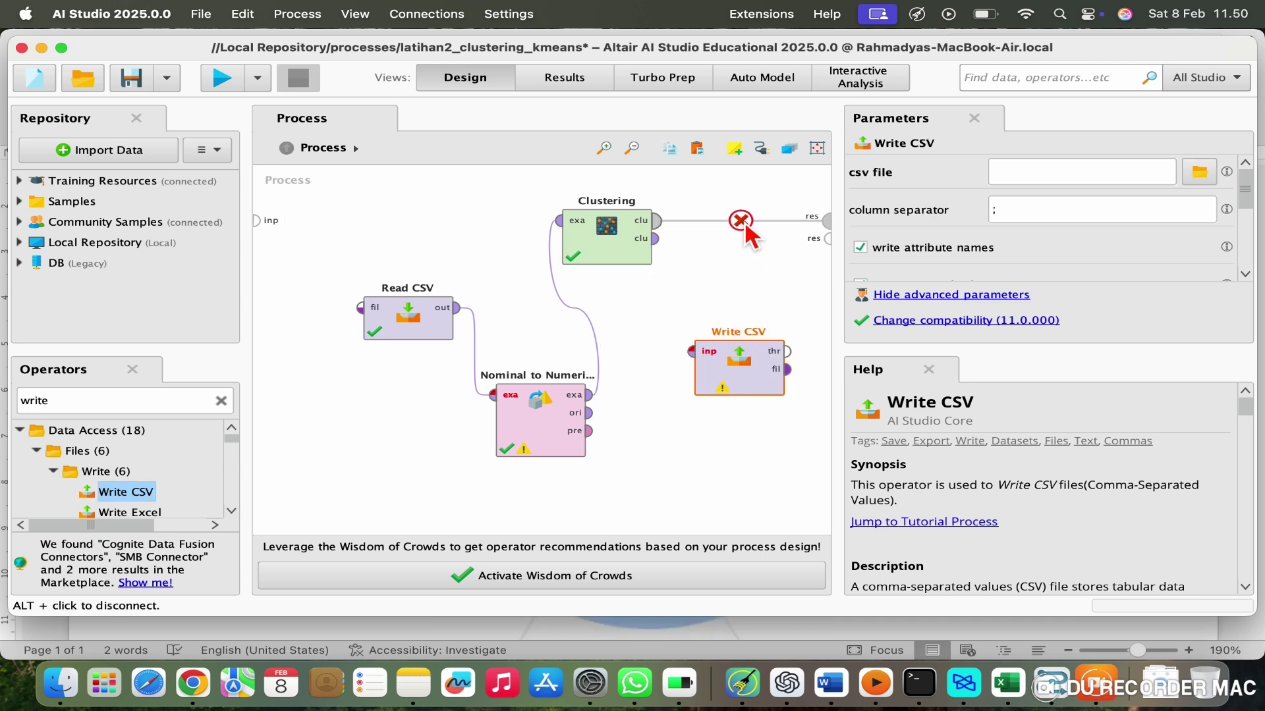
click(633, 254)
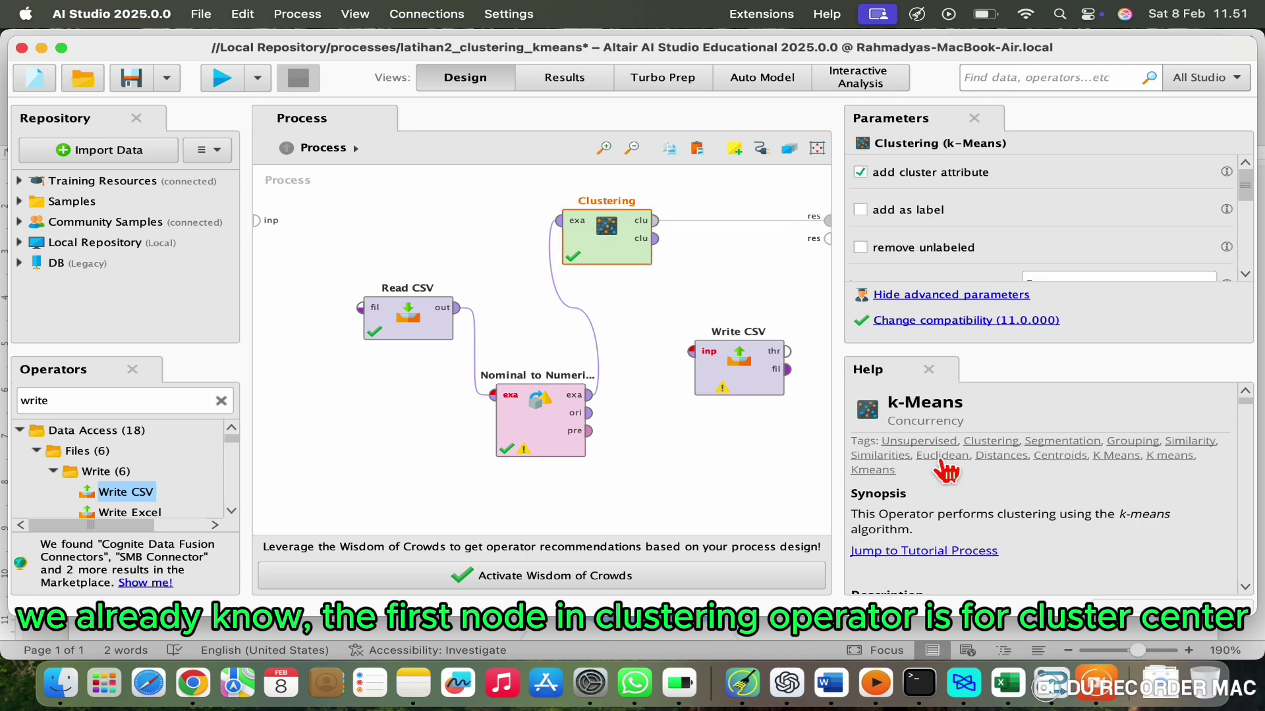
drag(653, 238, 693, 352)
Dismiss the connection warning, point Write CSV at result.csv in Downloads, and rerun
click(398, 336)
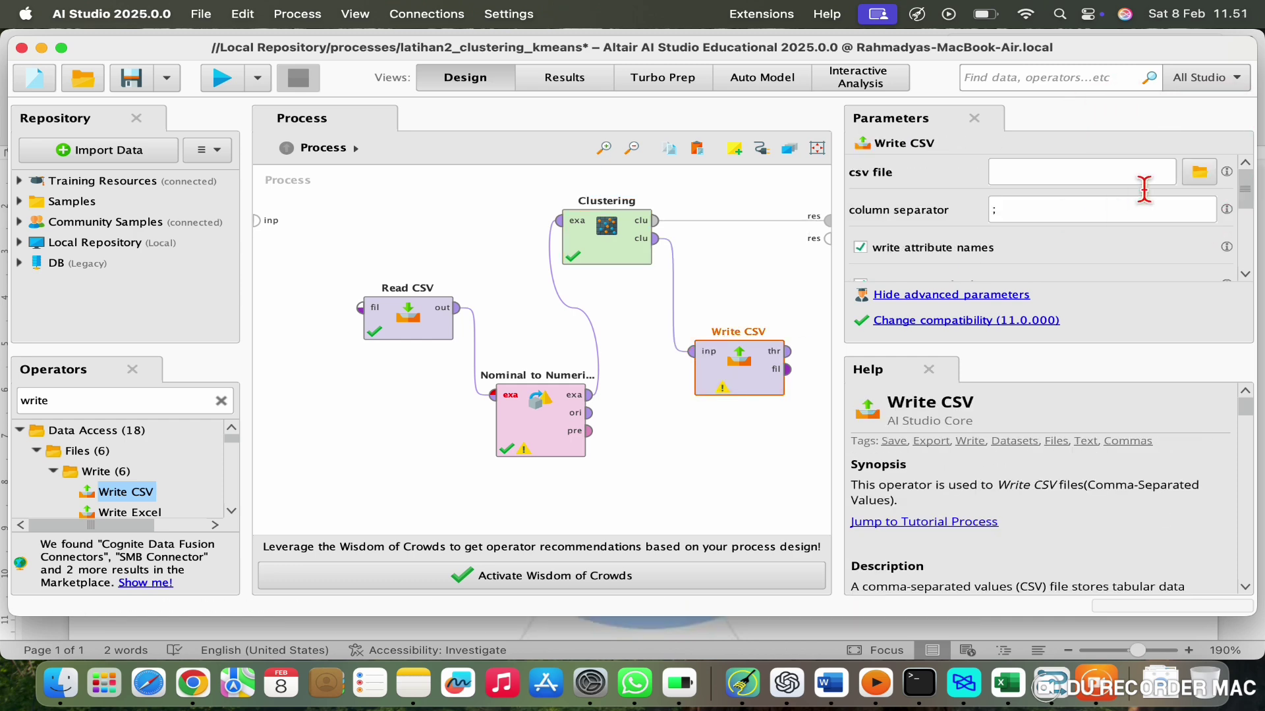
click(1200, 171)
double_click(508, 328)
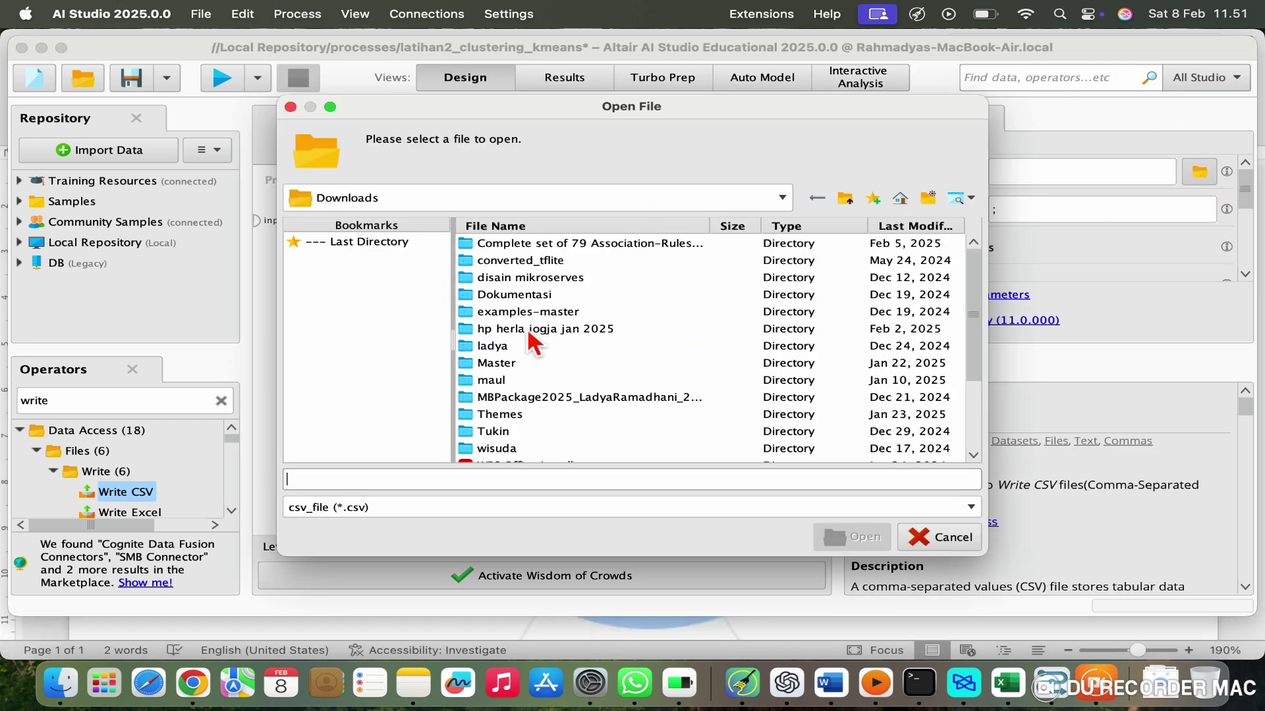
text(result)
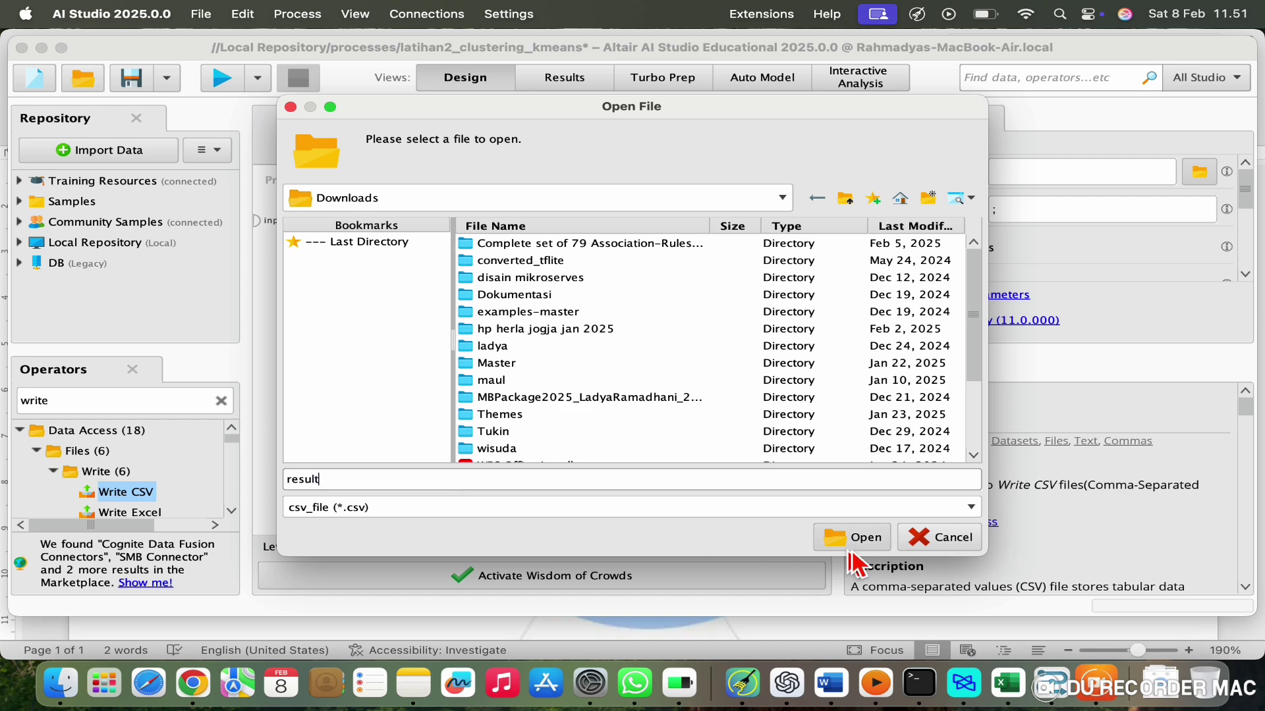
click(852, 537)
click(222, 78)
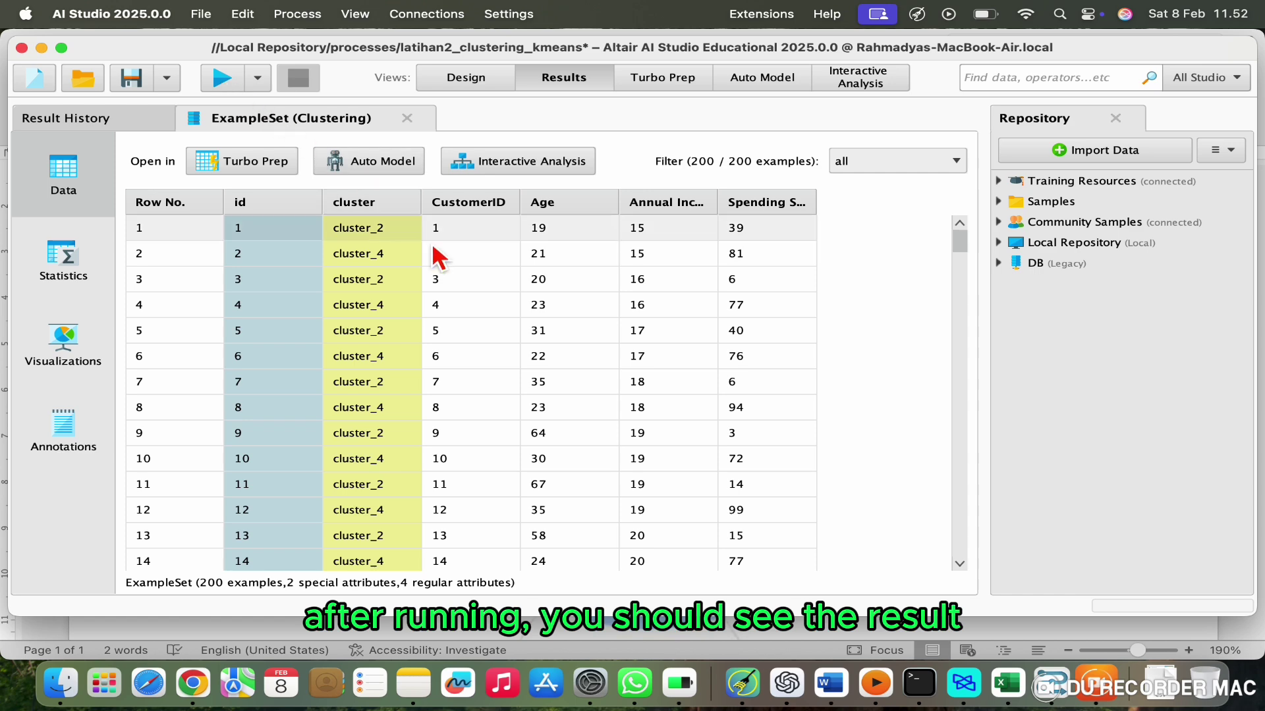
scroll(492, 326, down, 3)
scroll(492, 326, down, 4)
scroll(492, 326, down, 1)
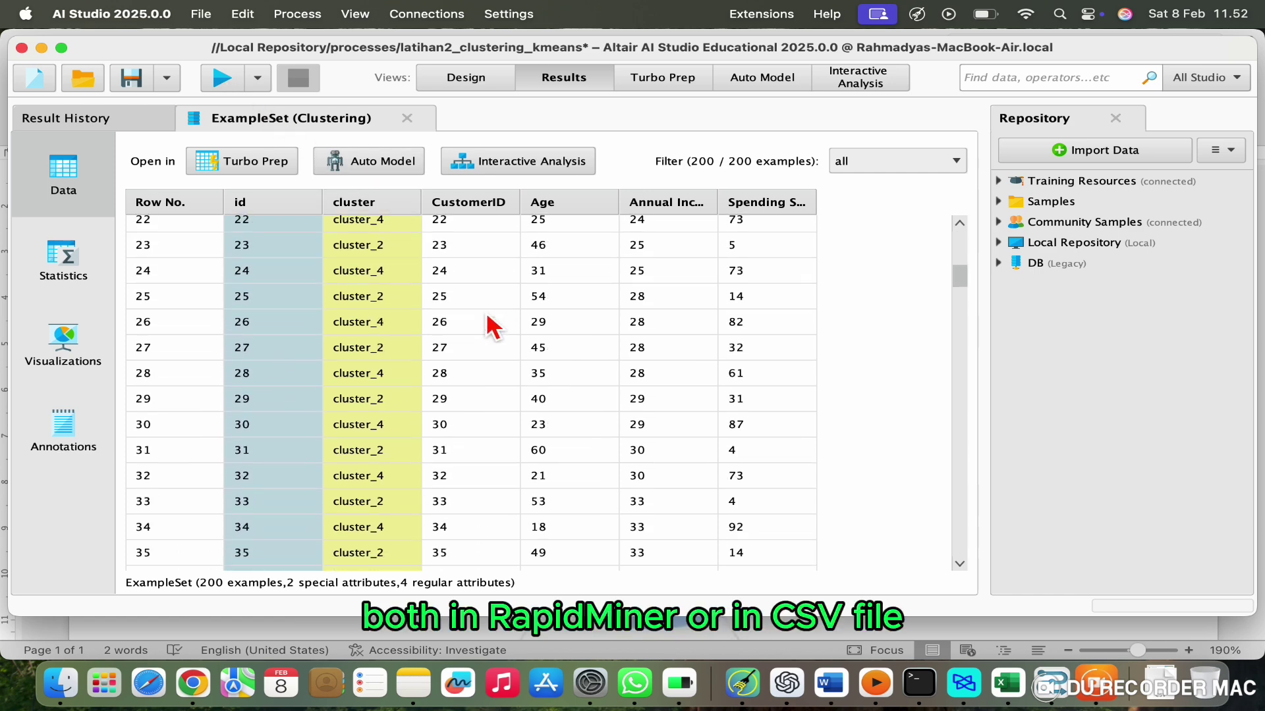
View the clustered data's Statistics with the Age distribution expanded, then open Finder
click(62, 262)
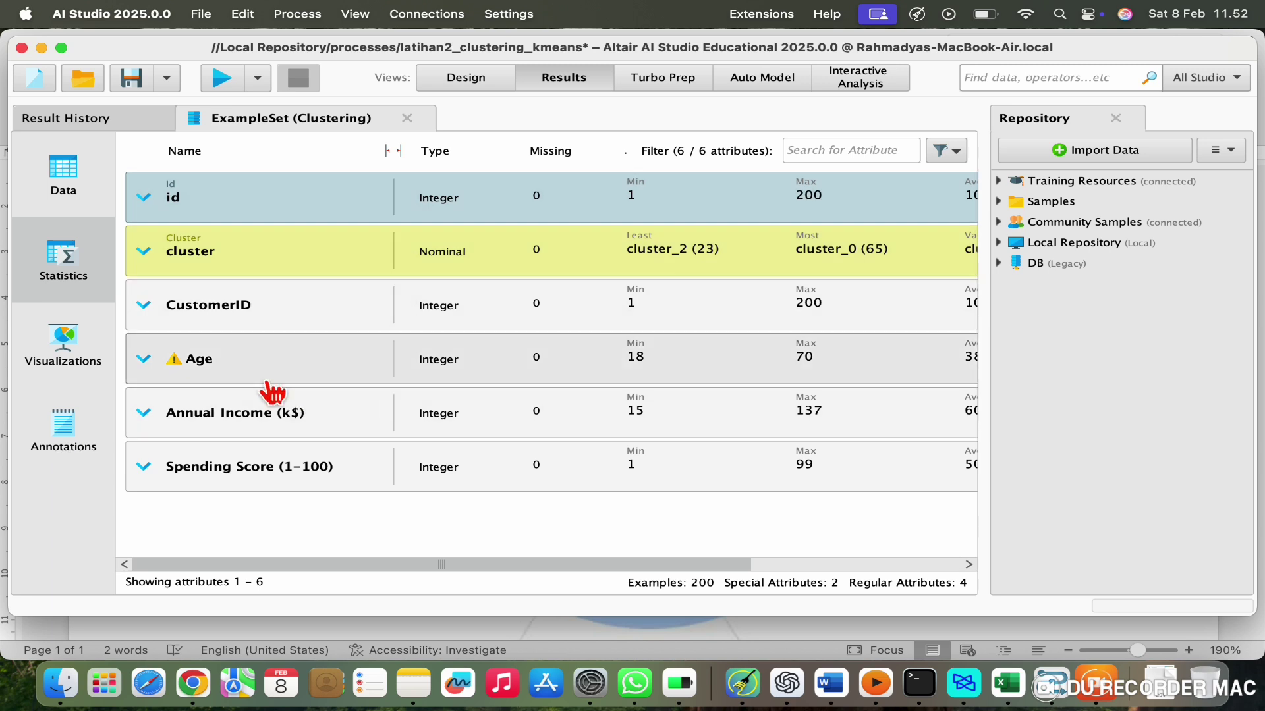
click(144, 358)
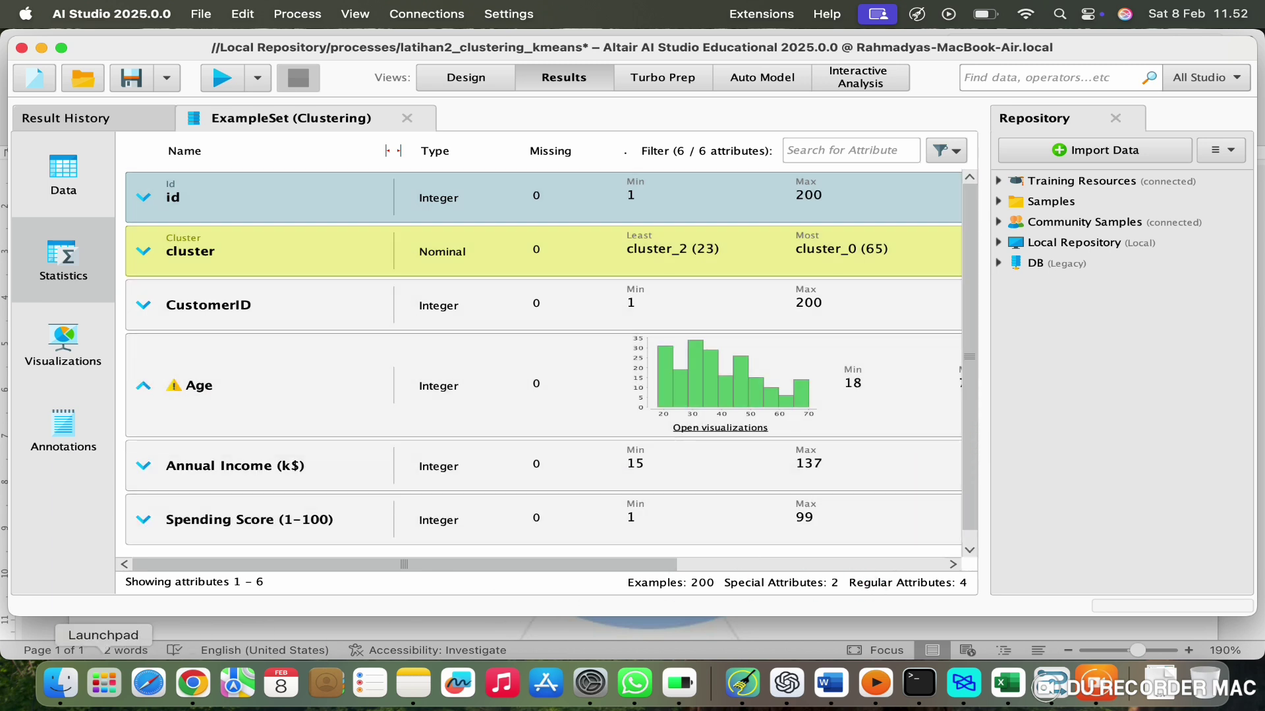
click(60, 684)
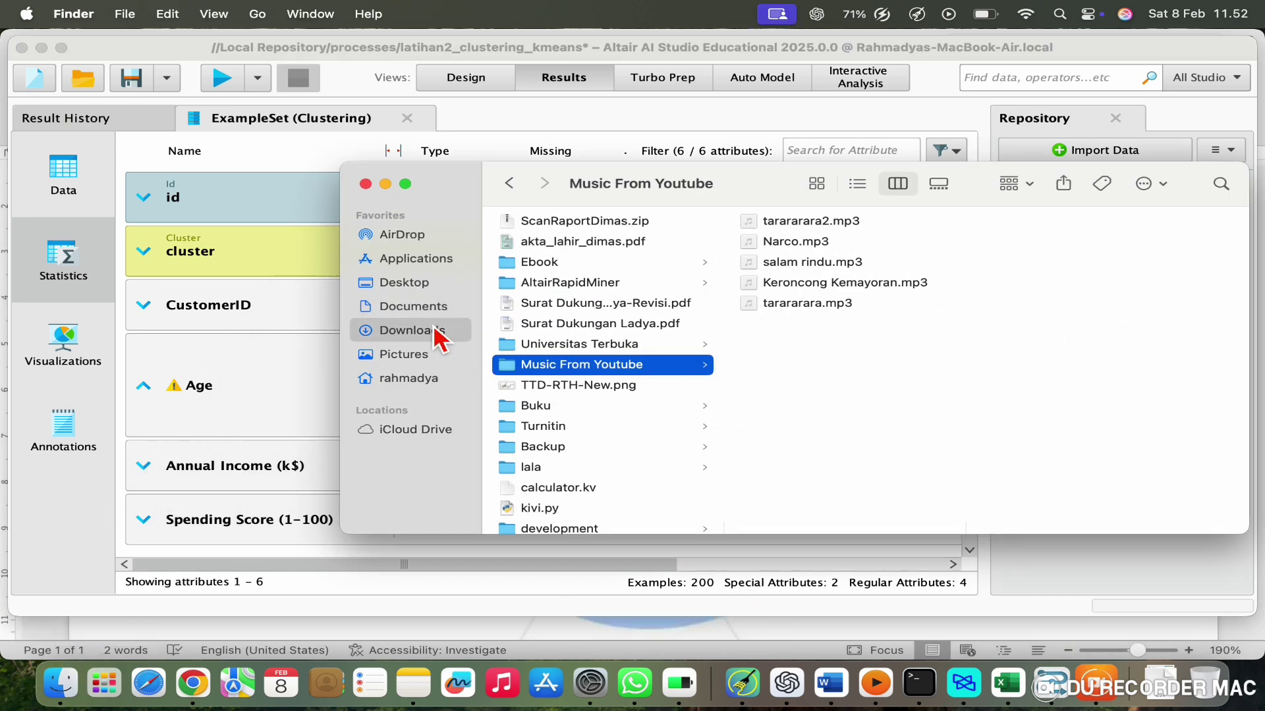
Open result.csv from the Downloads folder with Microsoft Excel
click(412, 330)
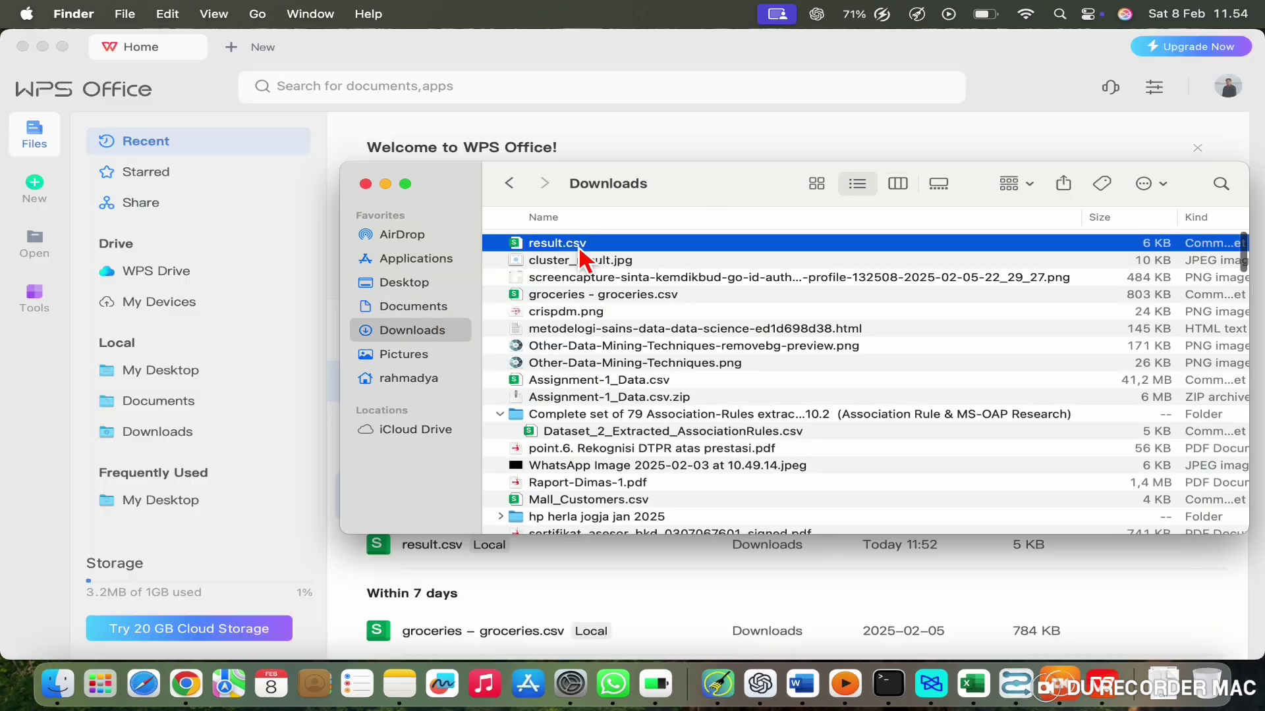
right_click(557, 244)
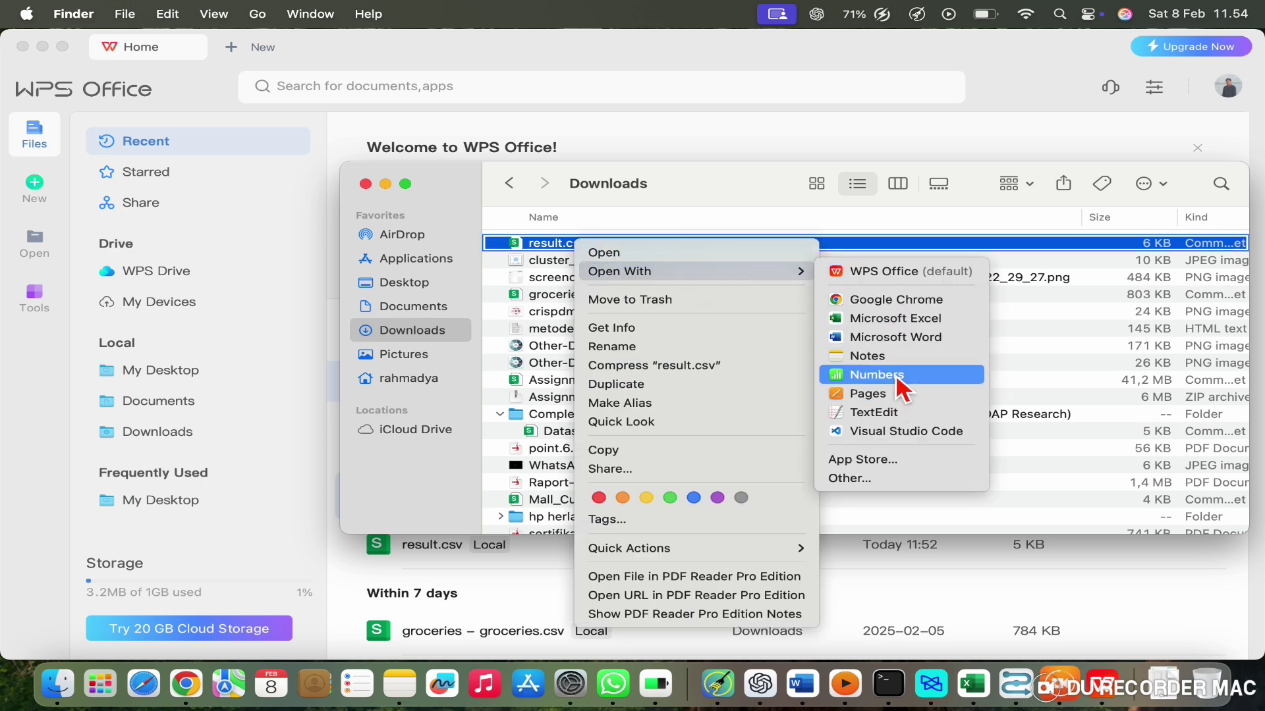
click(893, 318)
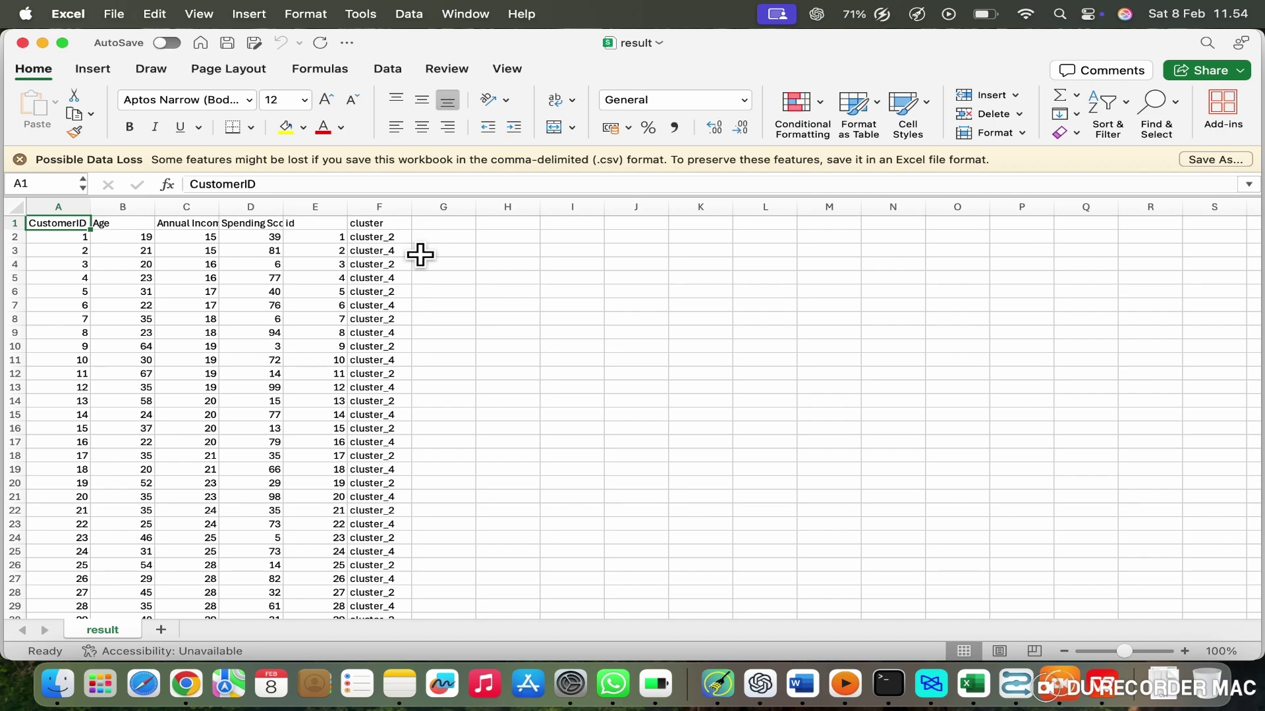
scroll(401, 402, down, 5)
scroll(402, 401, down, 10)
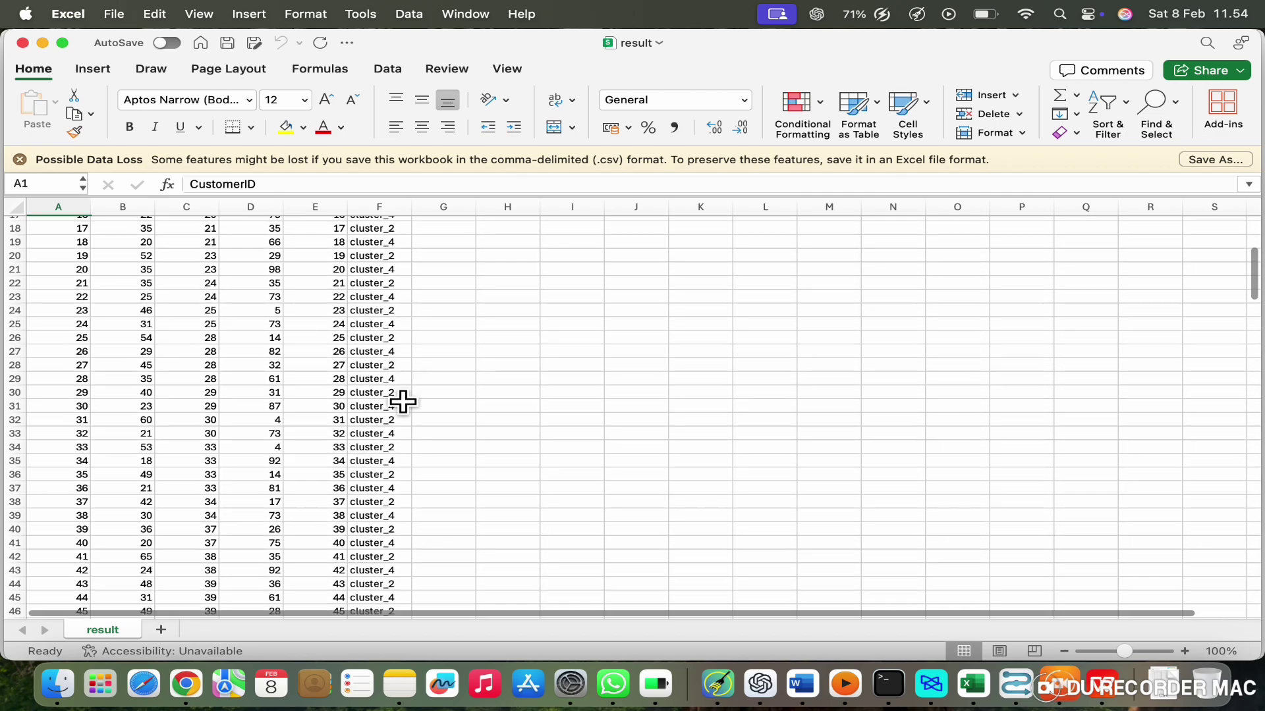
scroll(401, 401, down, 10)
scroll(402, 401, down, 8)
scroll(402, 401, up, 10)
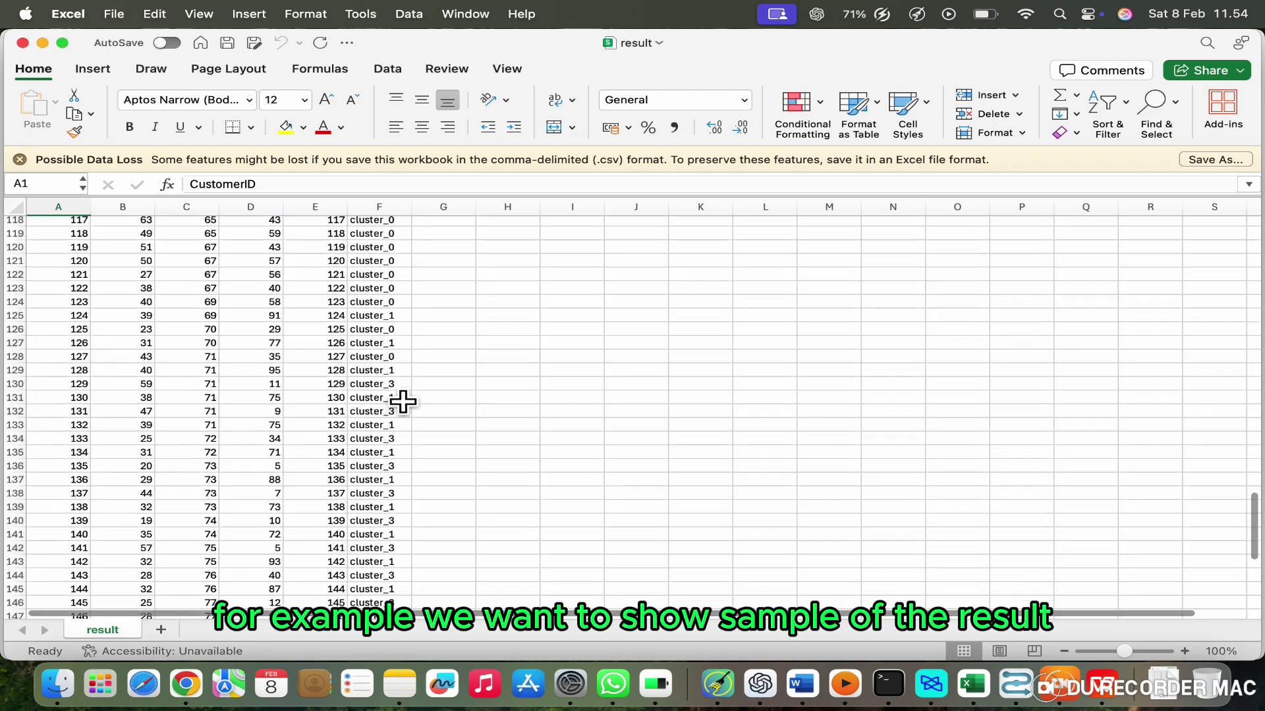
scroll(403, 401, up, 10)
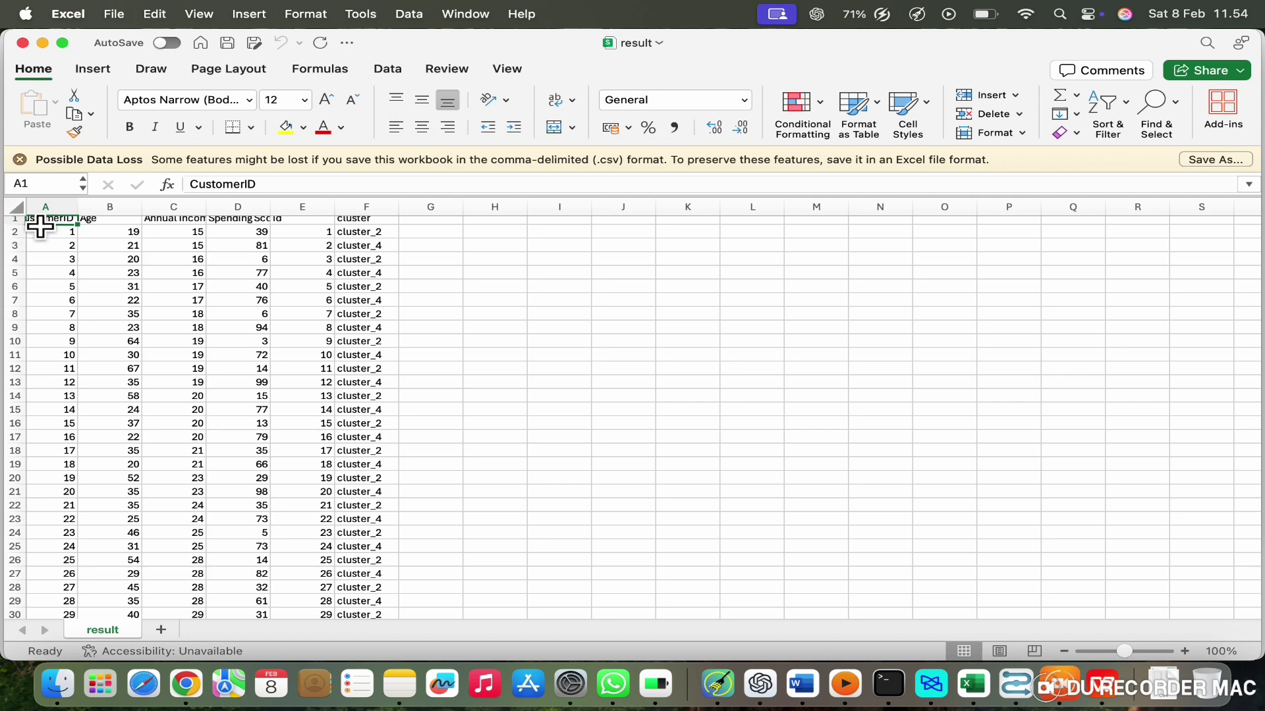
Select cells A1:F25 of result.csv and copy them
drag(16, 223, 83, 459)
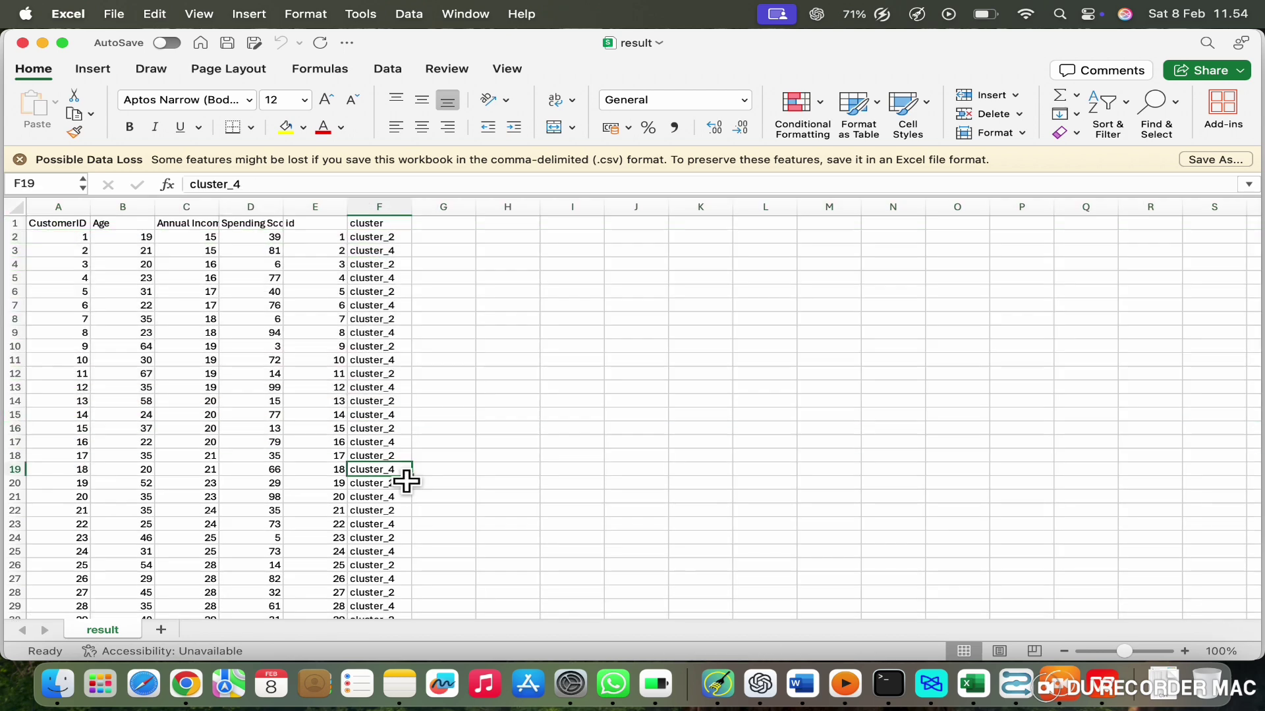
click(395, 484)
drag(58, 222, 376, 561)
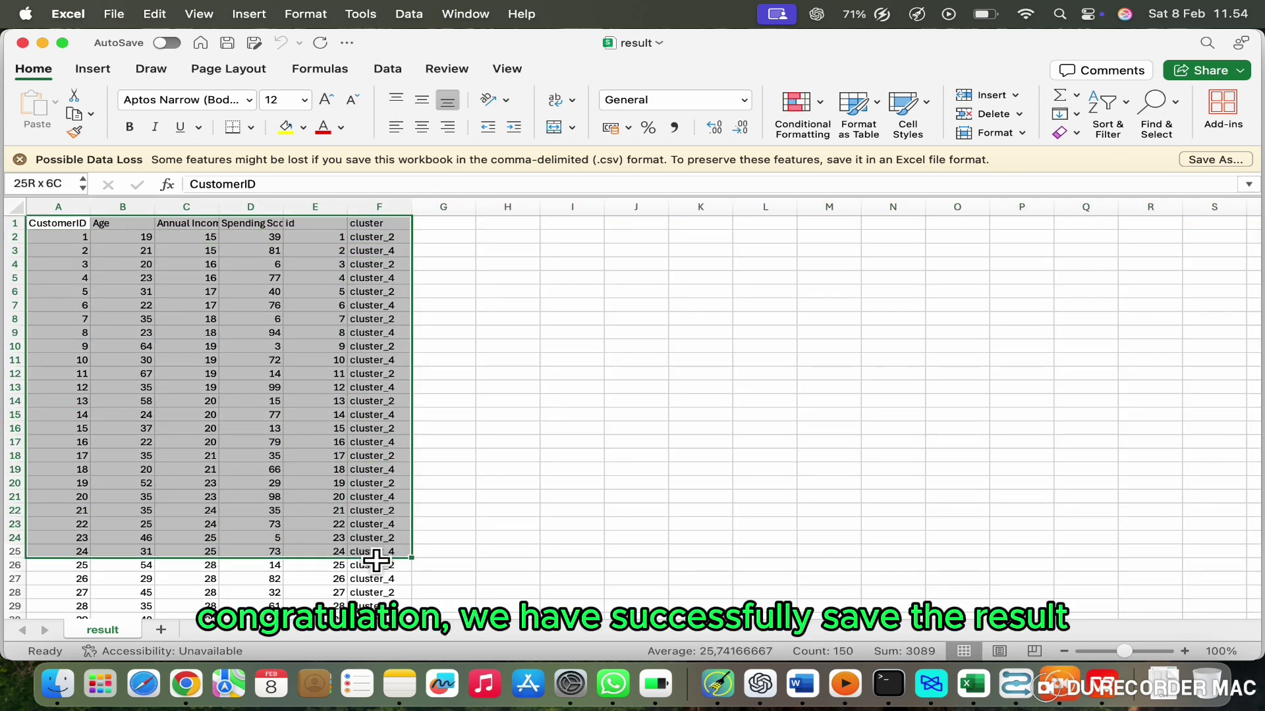
key(super+c)
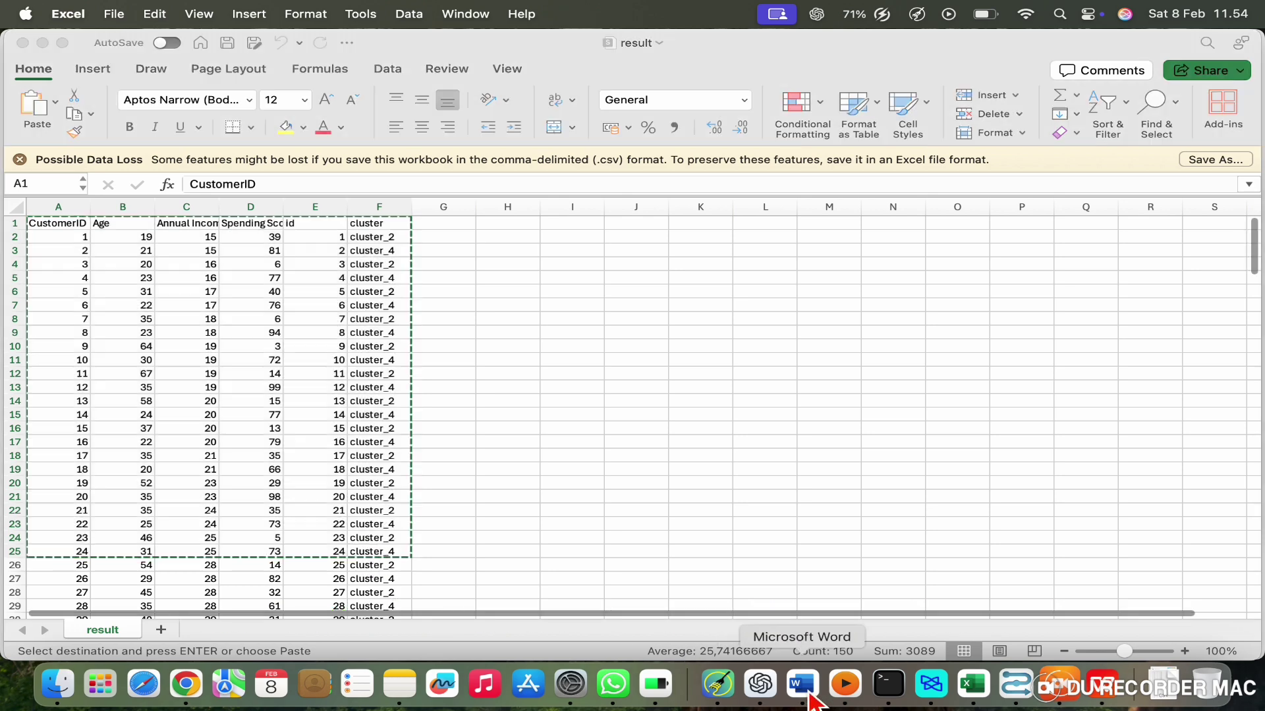
Paste the copied result.csv rows into the Word document under 'Result:'
click(801, 685)
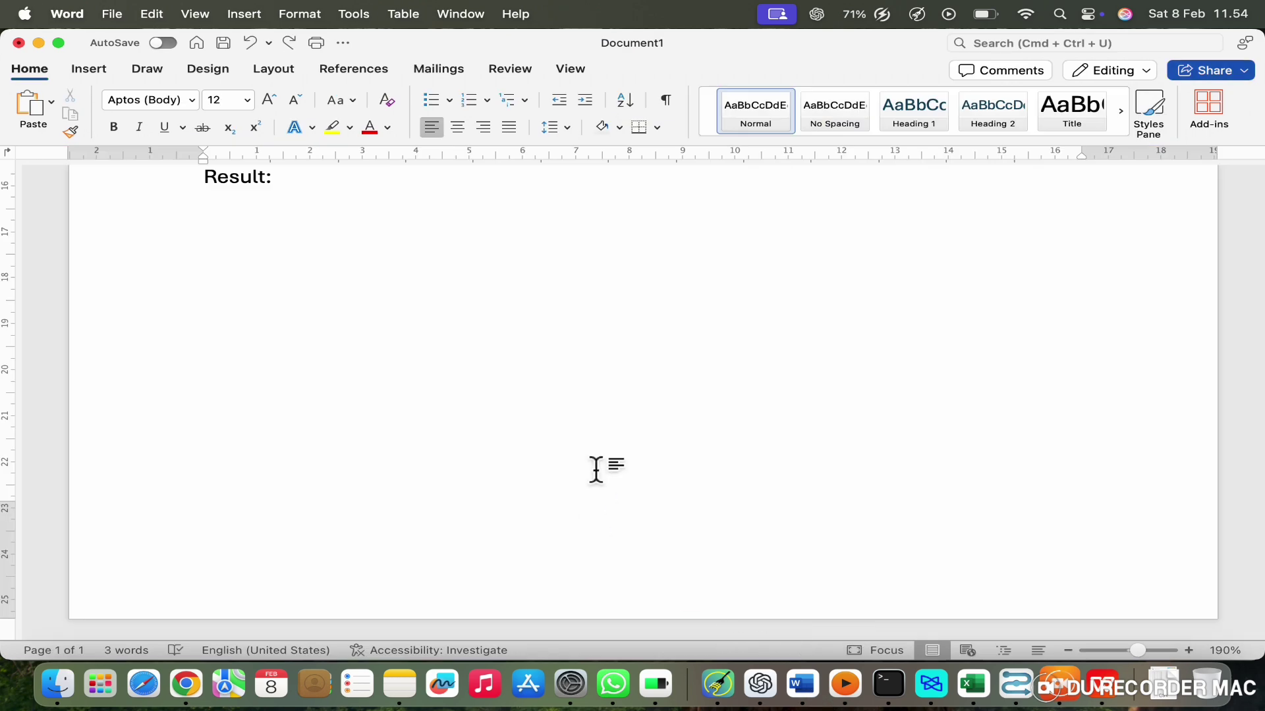
key(super+v)
scroll(630, 453, up, 3)
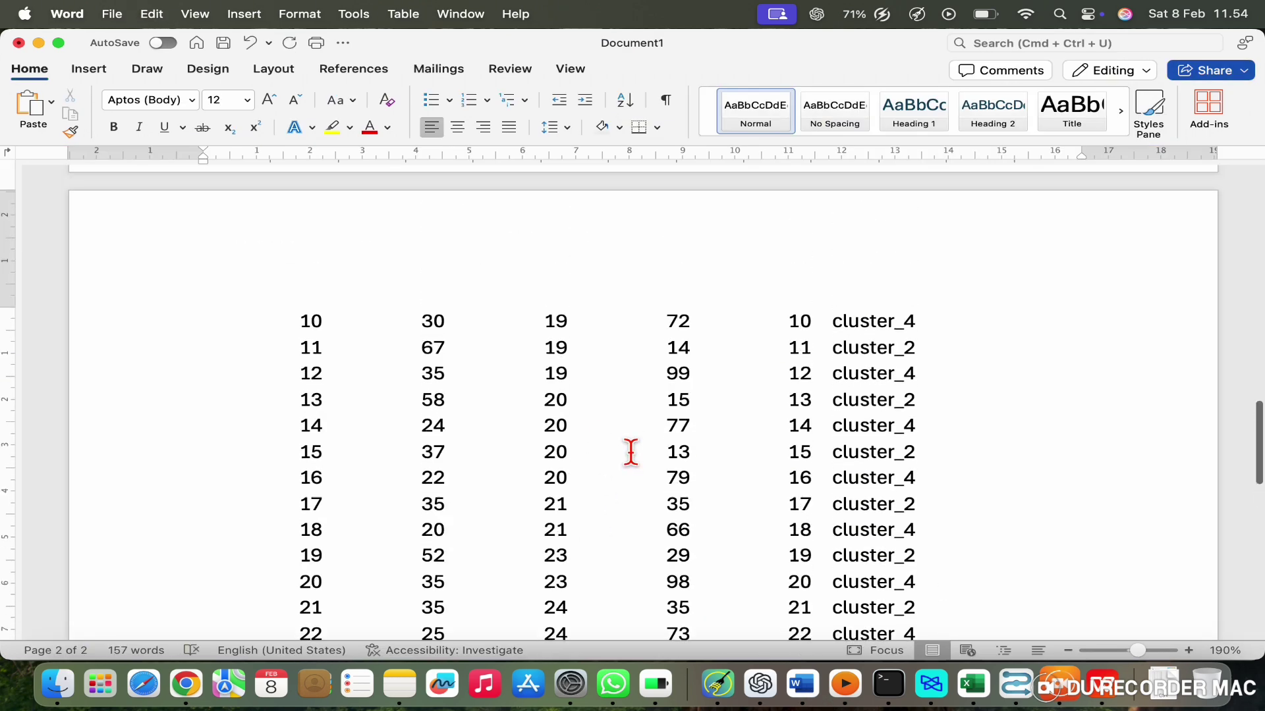
scroll(630, 453, up, 2)
scroll(631, 452, up, 5)
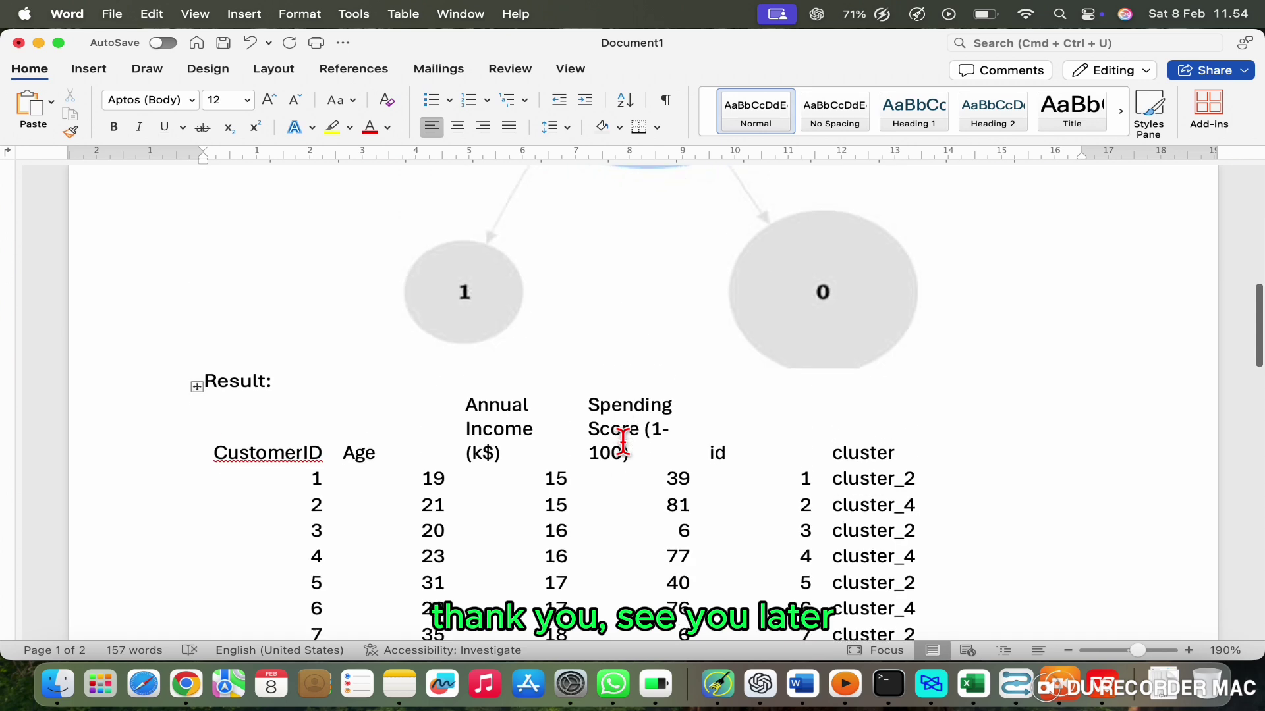